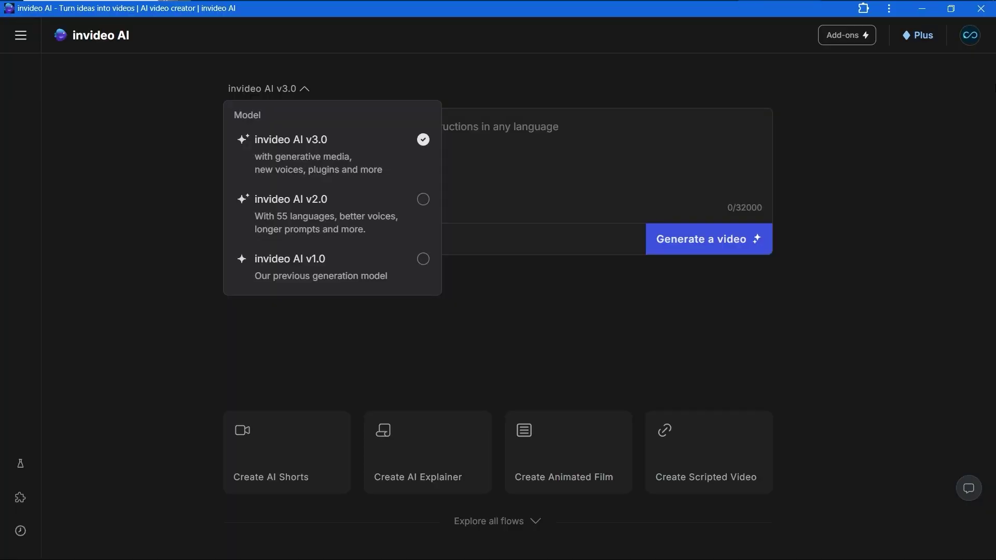
Step: Open the All Flows page, leaving the model set to v3.0
{"action": "left_click", "coordinate": [536, 522]}
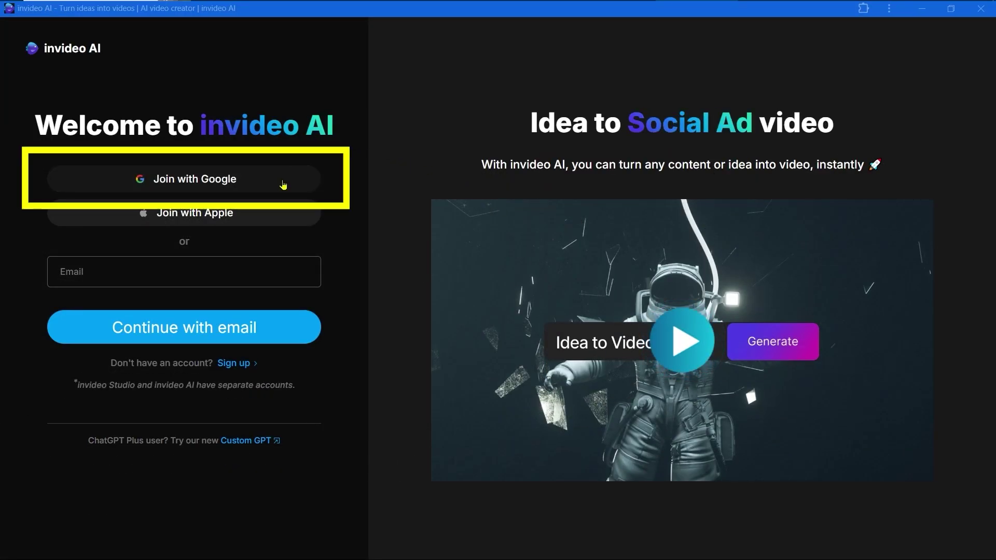
Step: Sign in with Google and keep Private as the workspace's default export visibility
{"action": "left_click", "coordinate": [284, 185]}
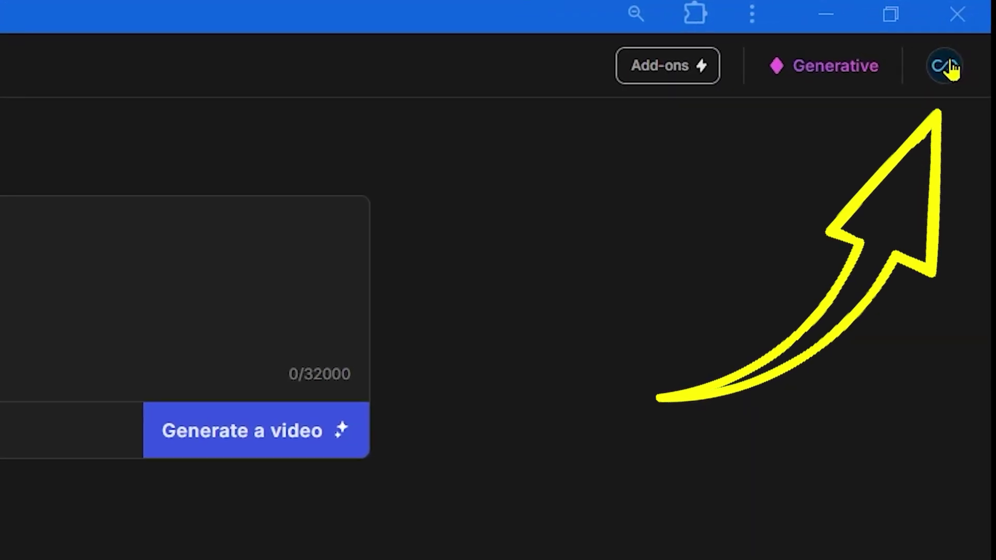
{"action": "left_click", "coordinate": [950, 66]}
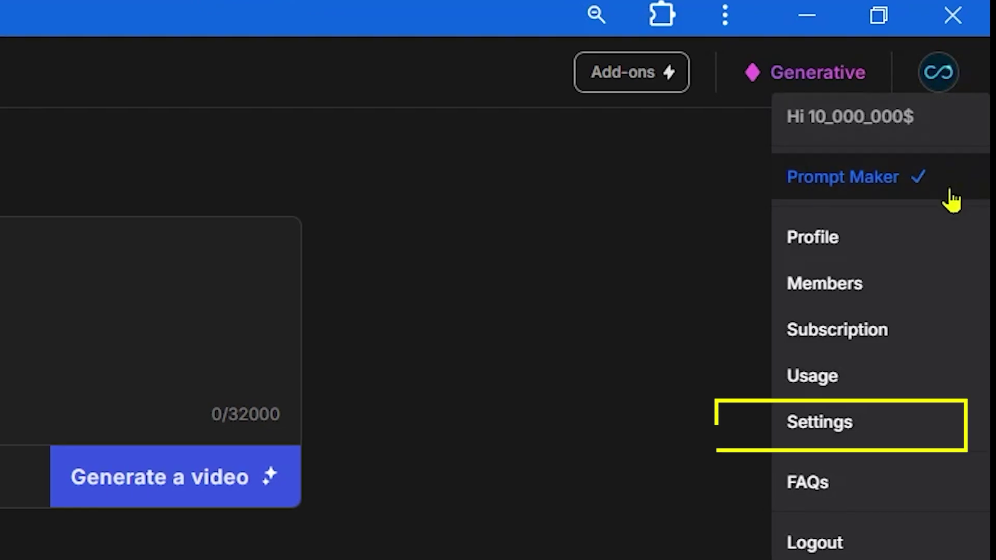
{"action": "left_click", "coordinate": [913, 426]}
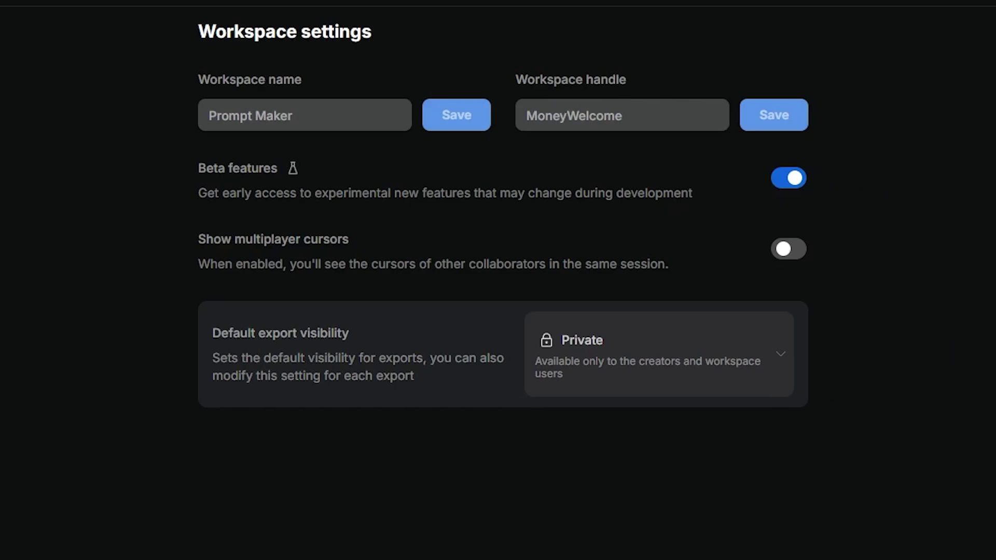
{"action": "left_click", "coordinate": [785, 369]}
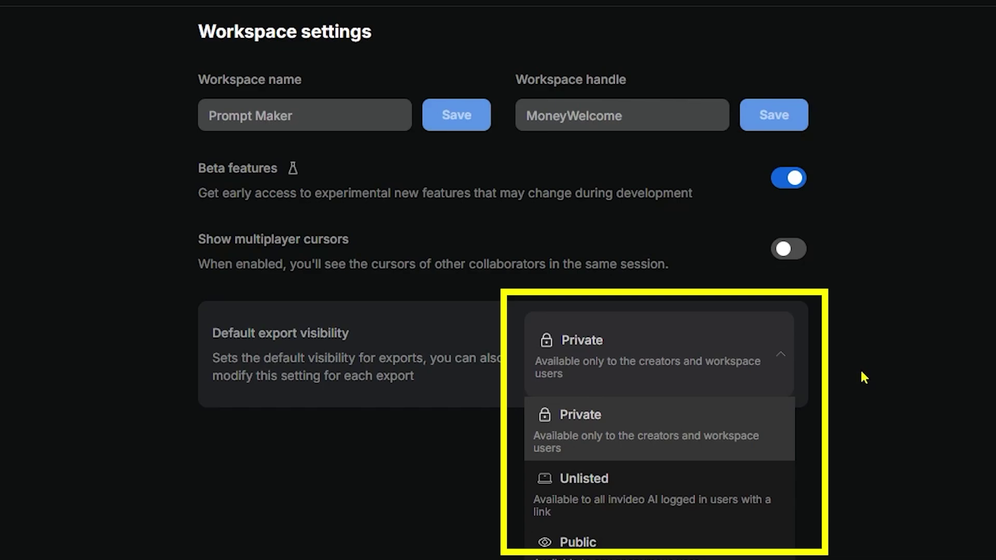
{"action": "left_click", "coordinate": [783, 363]}
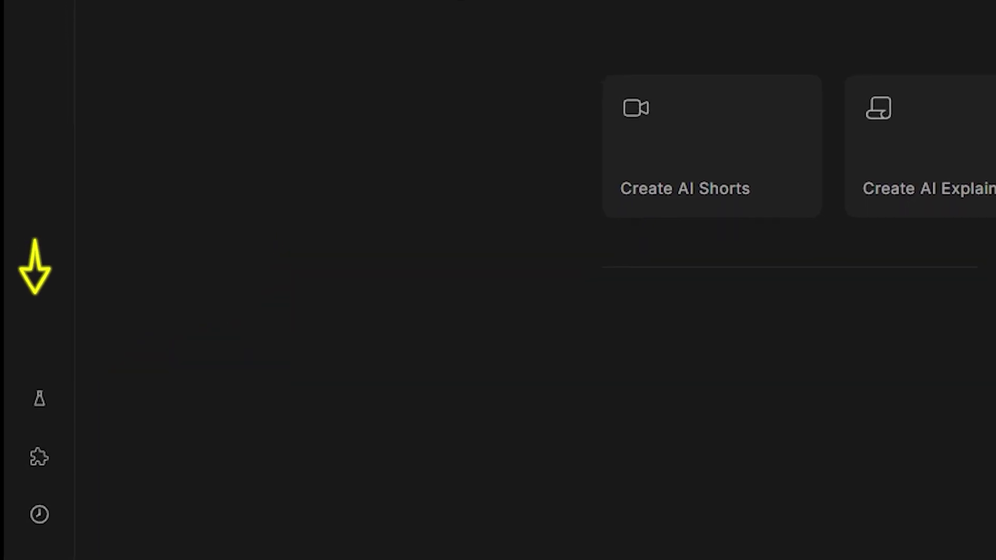
{"action": "left_click", "coordinate": [40, 398]}
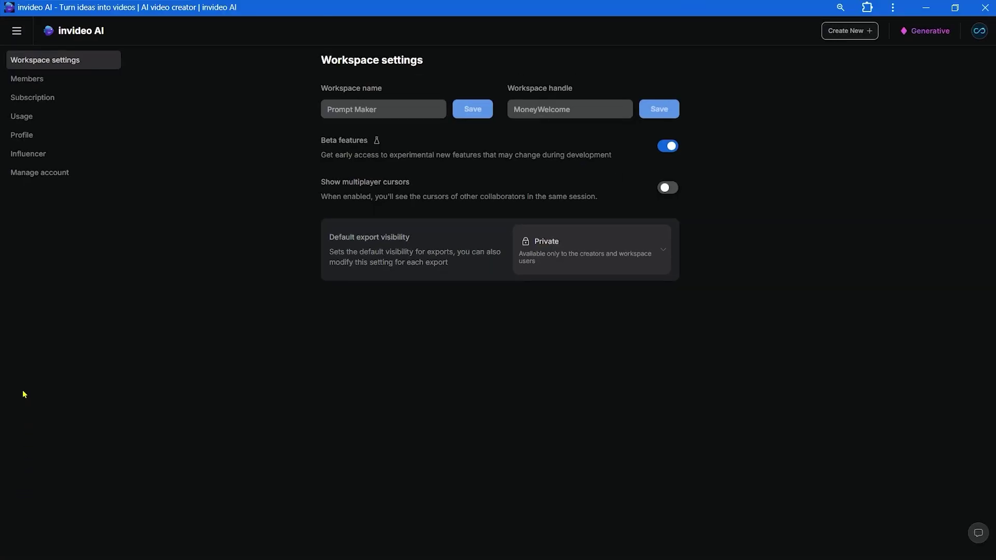
Step: From Home, start a new AI video from the alien-takeover prompt
{"action": "left_click", "coordinate": [16, 33]}
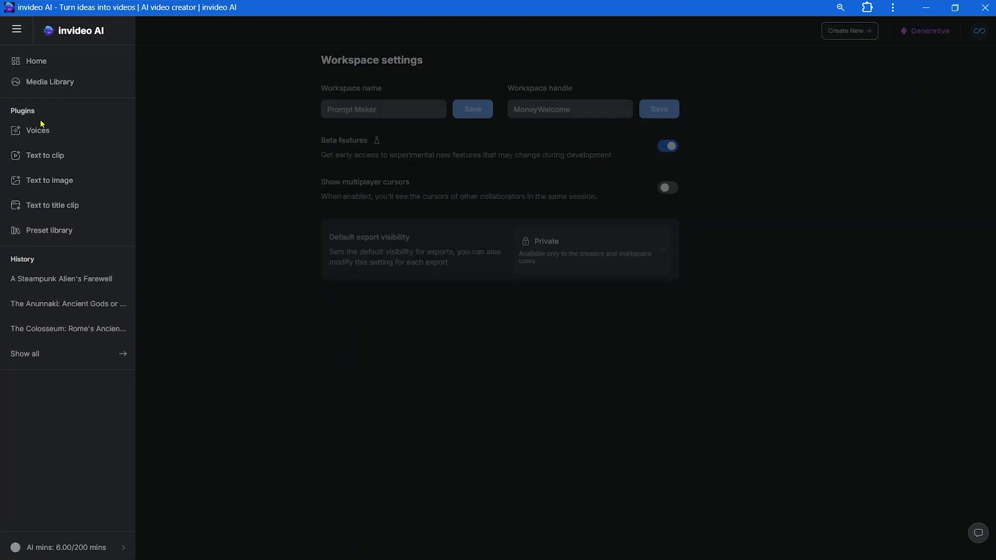
{"action": "left_click", "coordinate": [36, 61]}
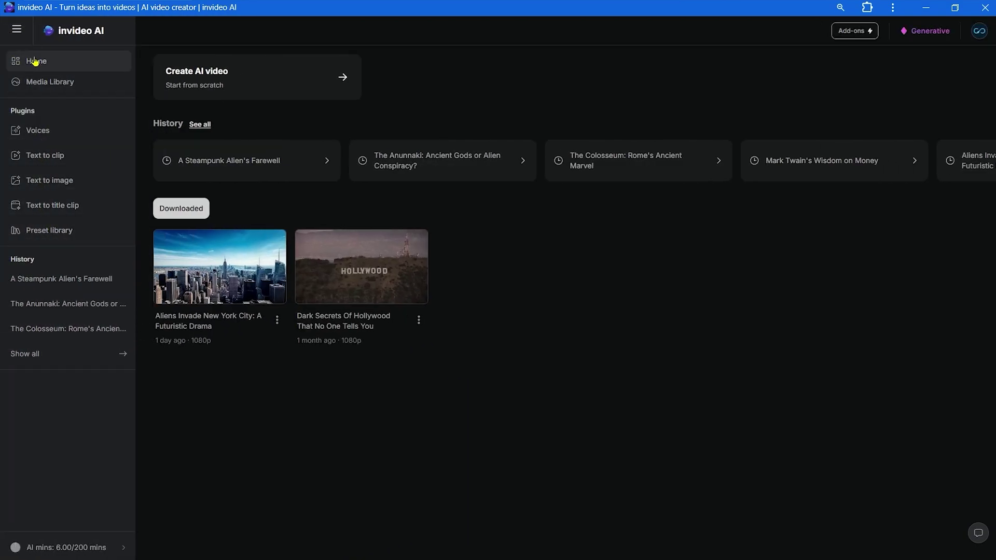
{"action": "left_click", "coordinate": [181, 90]}
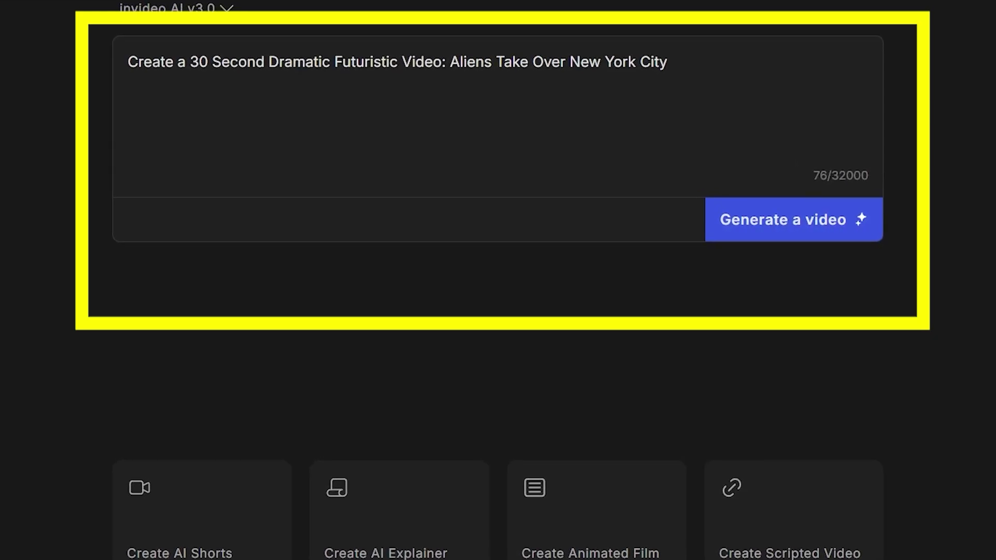
{"action": "left_click", "coordinate": [778, 237]}
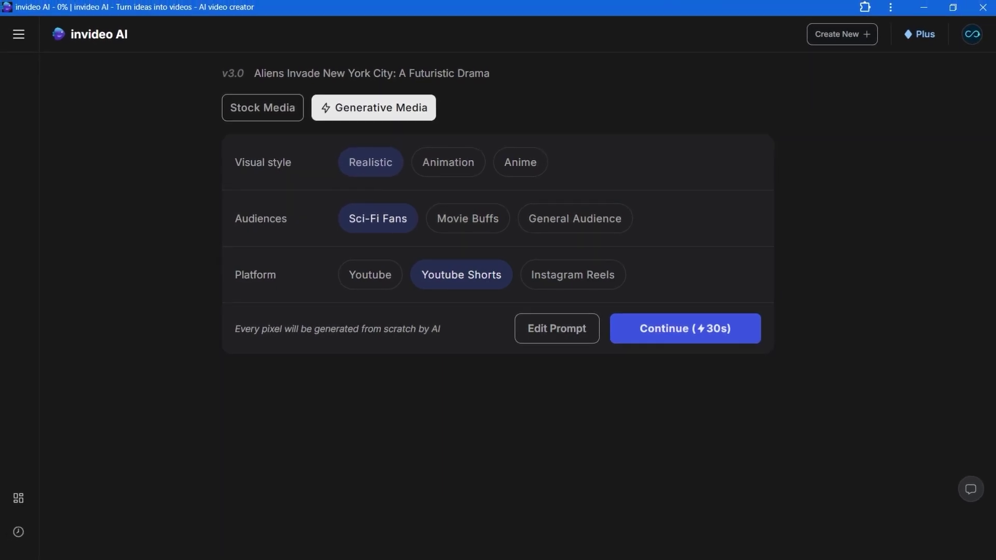
Step: Choose AI-generated media over stock footage and target regular YouTube as the platform
{"action": "left_click", "coordinate": [250, 108]}
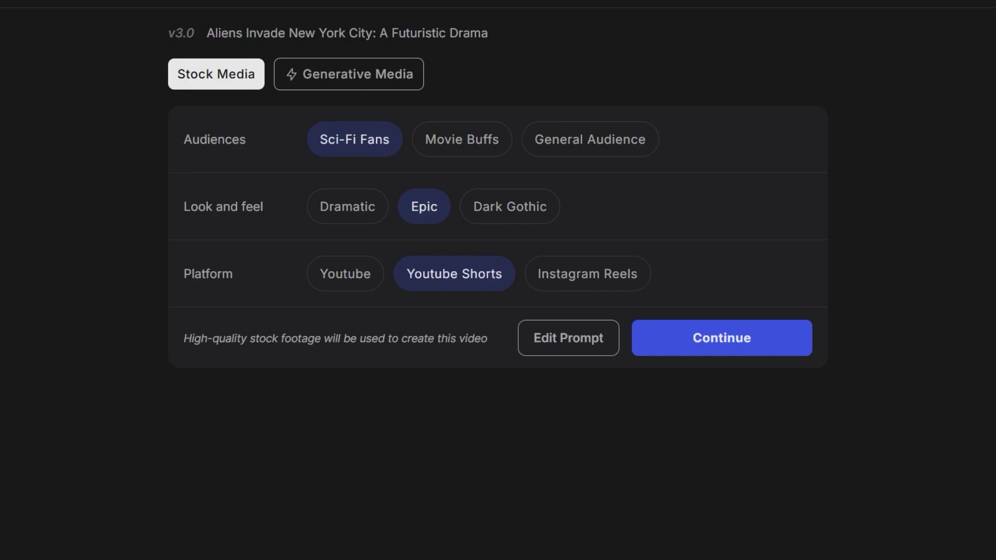
{"action": "left_click", "coordinate": [349, 74]}
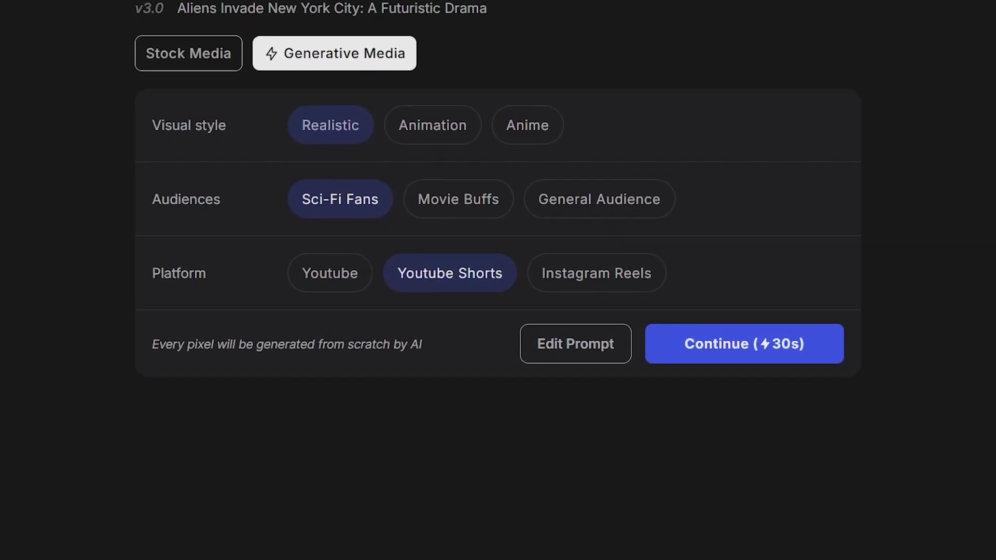
{"action": "left_click", "coordinate": [333, 274]}
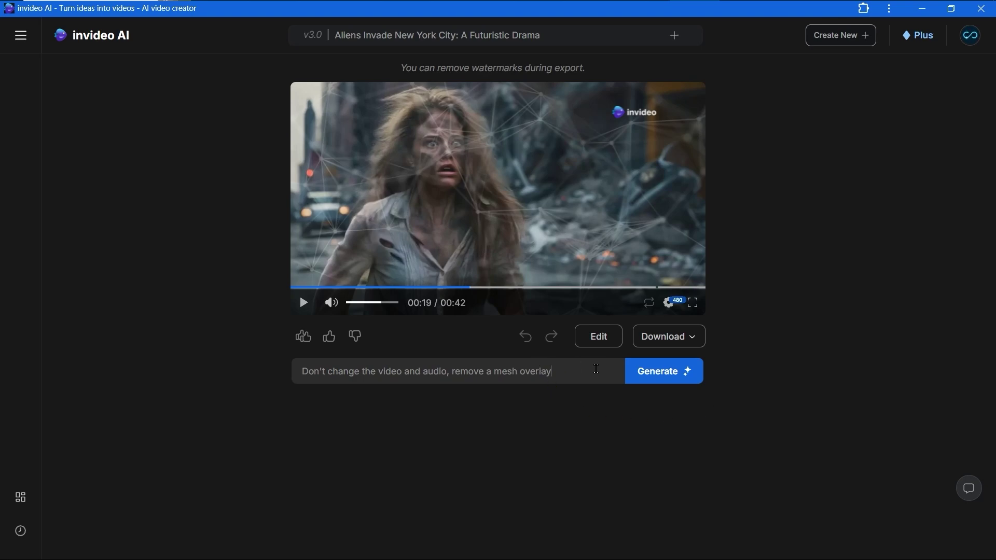
Step: Submit the magic-box command to remove the mesh overlay
{"action": "left_click", "coordinate": [673, 374]}
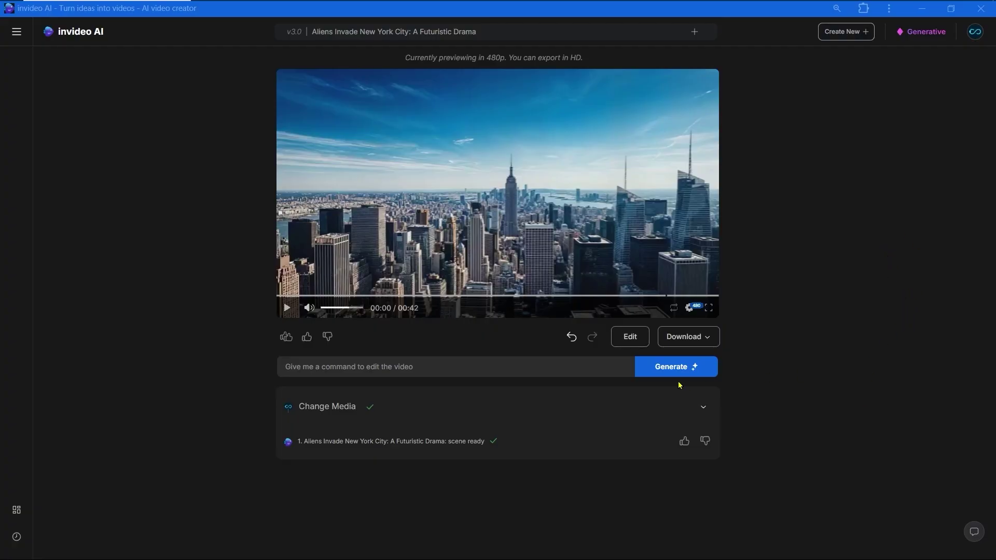
Step: In the editor, inspect the first clip's media properties and Audio & SFX settings
{"action": "left_click", "coordinate": [631, 338]}
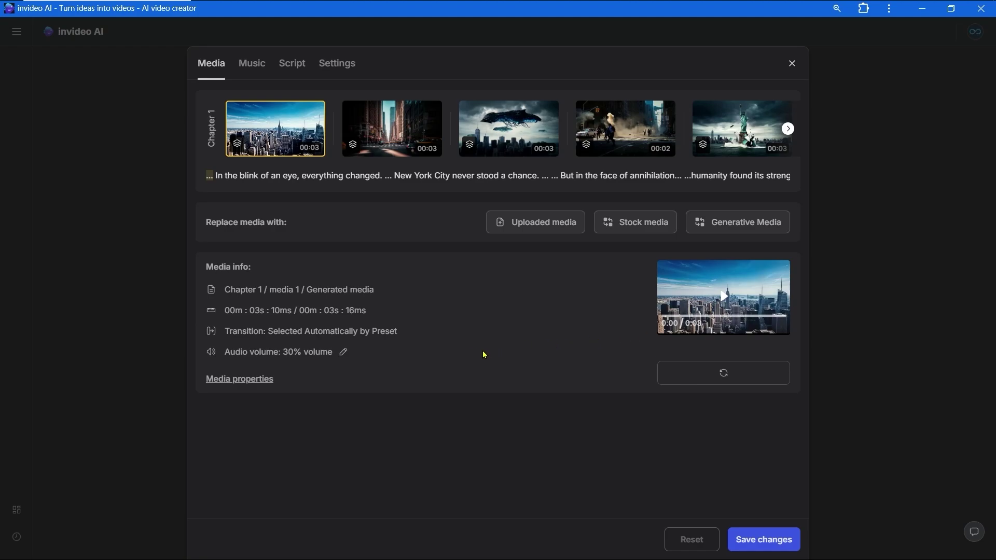
{"action": "left_click", "coordinate": [238, 380]}
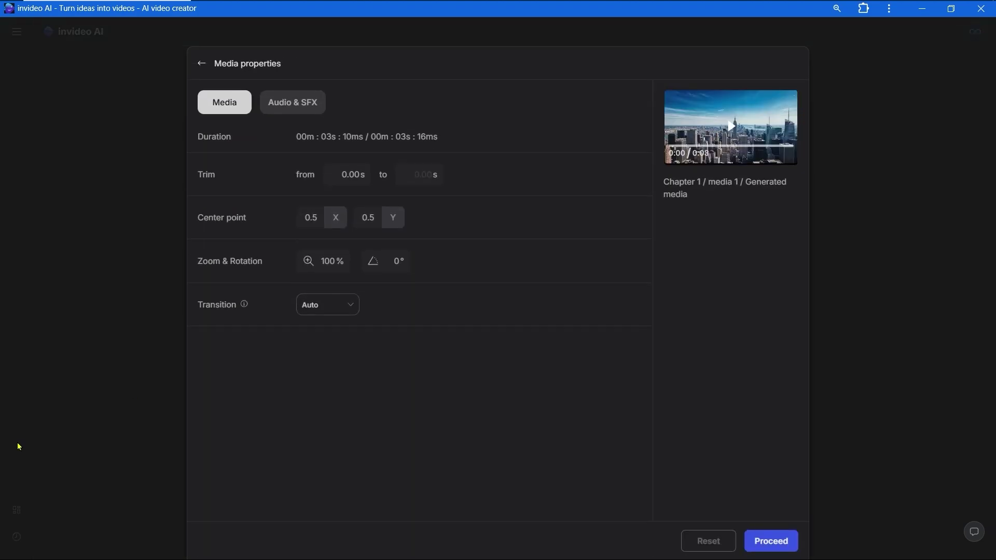
{"action": "left_click", "coordinate": [291, 107]}
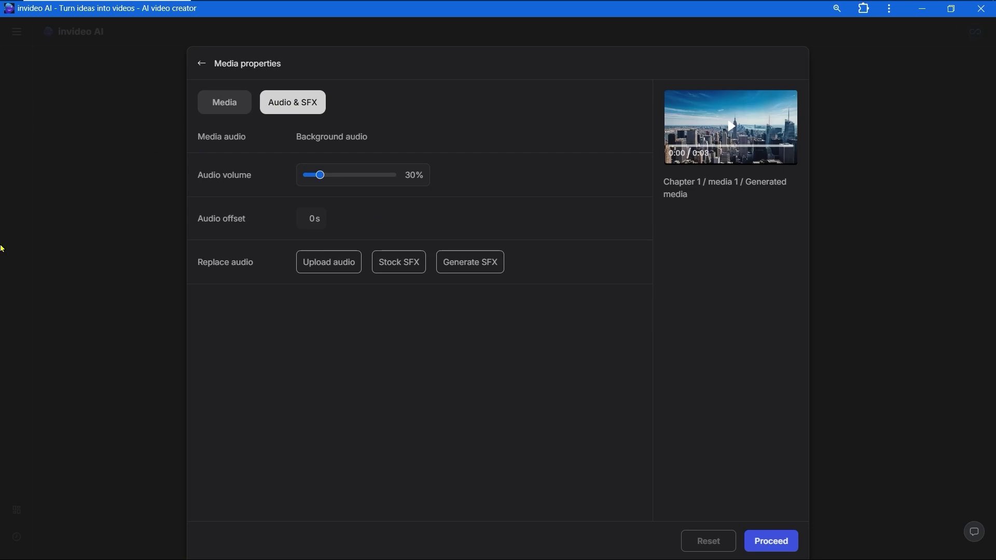
{"action": "left_click", "coordinate": [201, 66]}
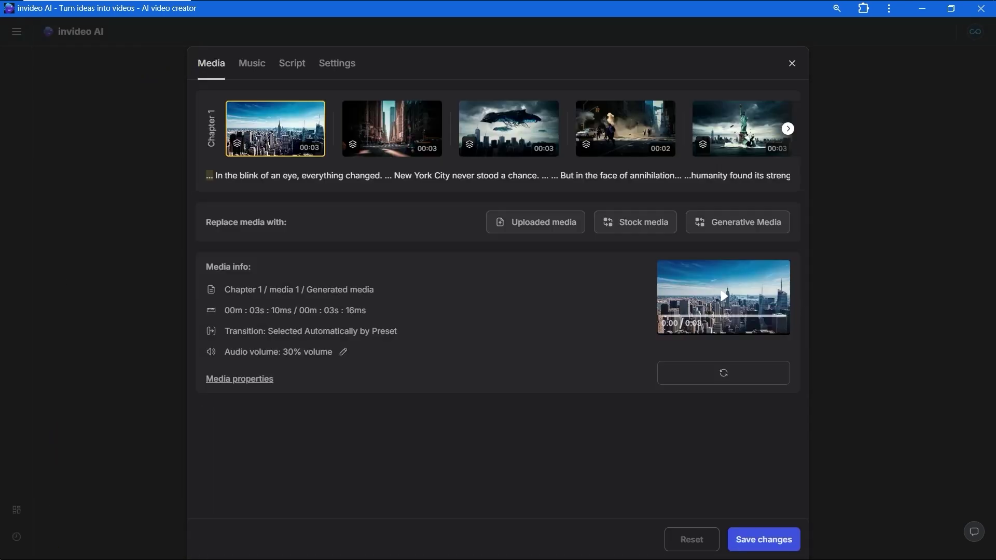
Step: Replace the scene's media with the enraged alien clip from Generated Media
{"action": "left_click", "coordinate": [635, 222]}
{"action": "left_click", "coordinate": [413, 217]}
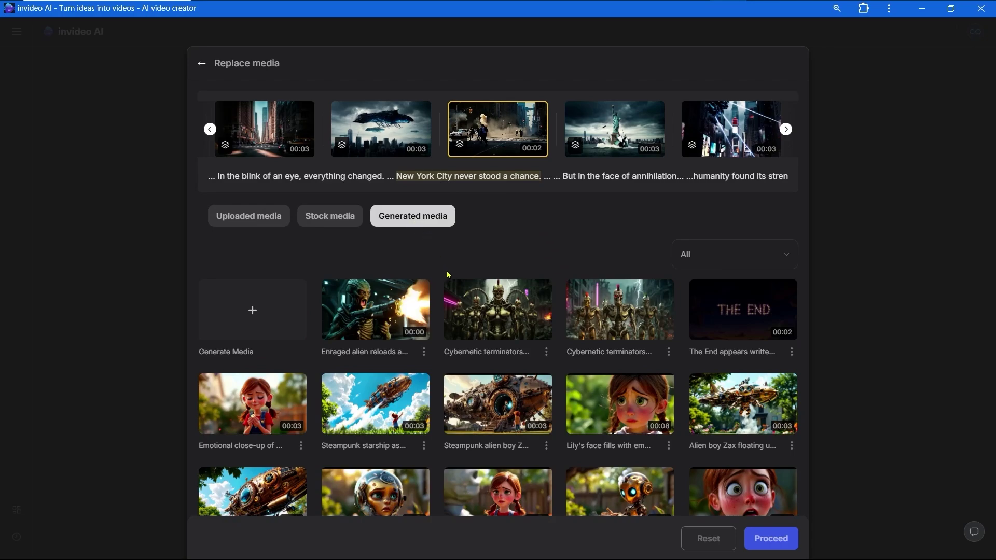
{"action": "scroll", "coordinate": [449, 275], "scroll_direction": "down", "scroll_amount": 5}
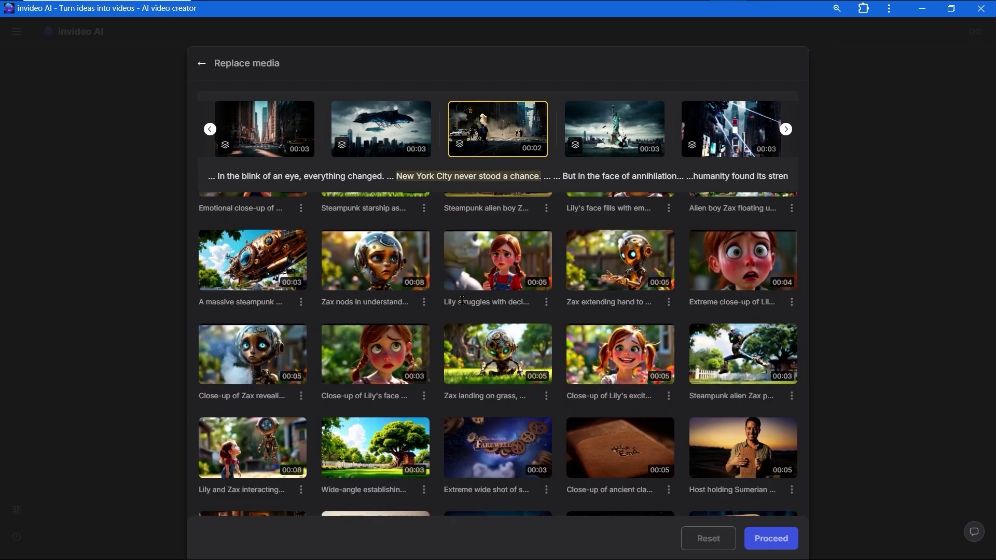
{"action": "scroll", "coordinate": [462, 300], "scroll_direction": "up", "scroll_amount": 5}
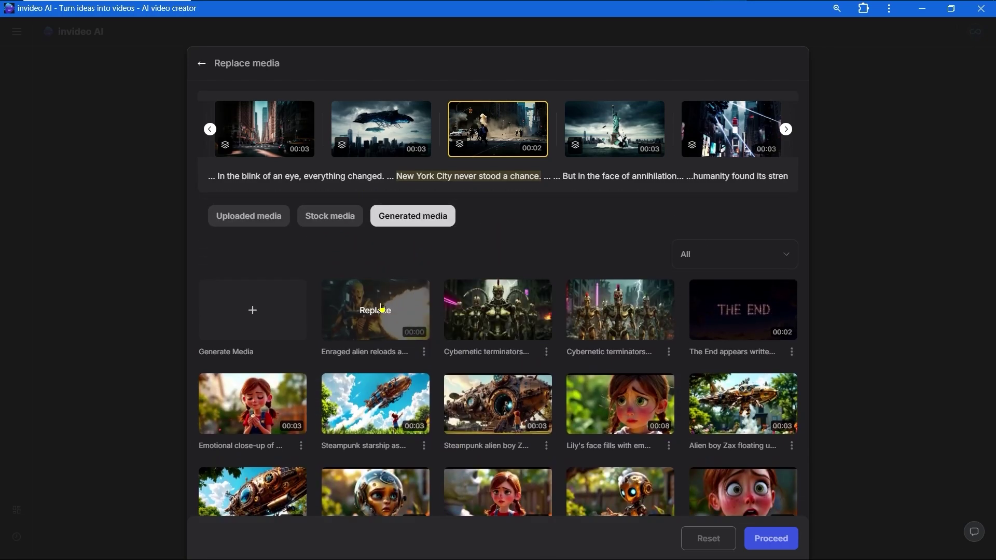
{"action": "left_click", "coordinate": [406, 300]}
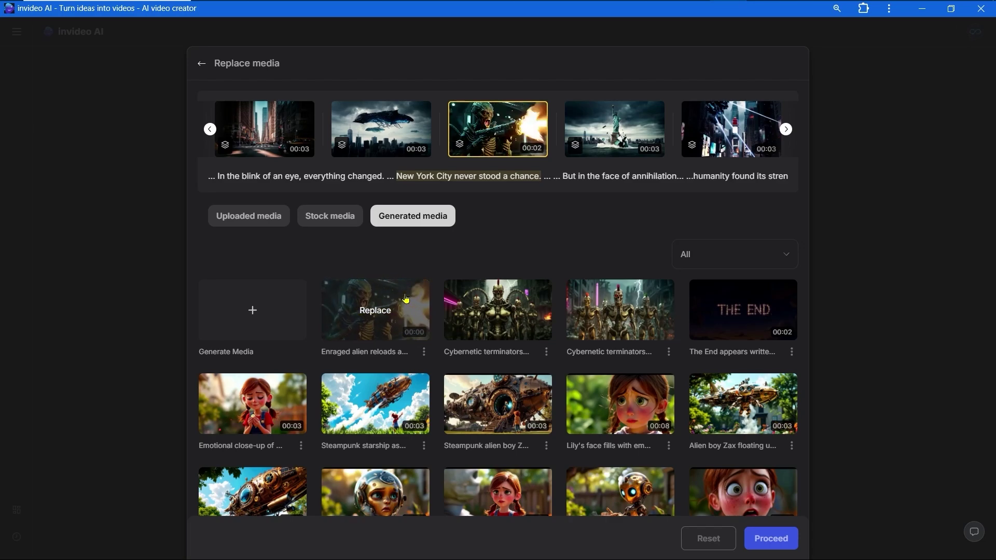
{"action": "left_click", "coordinate": [508, 136]}
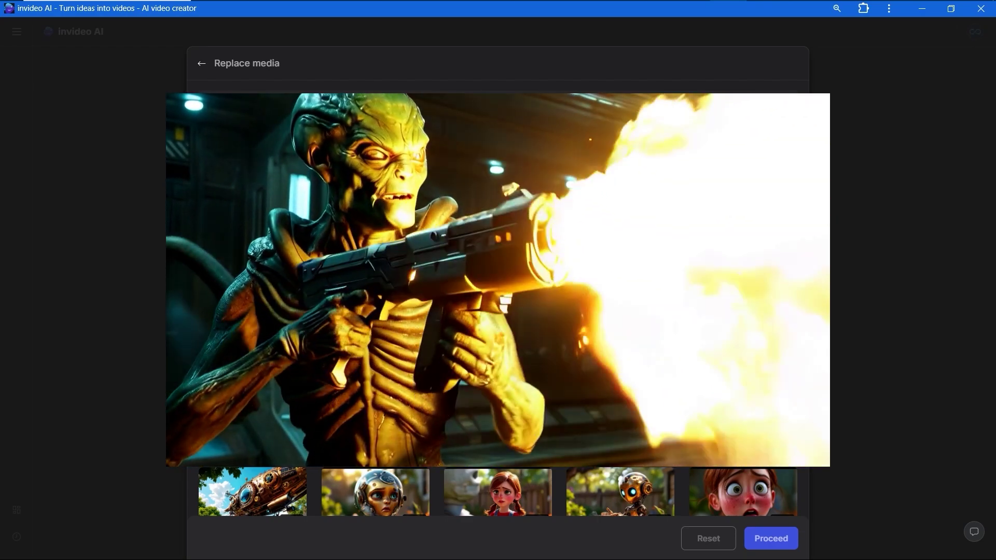
{"action": "left_click", "coordinate": [506, 137]}
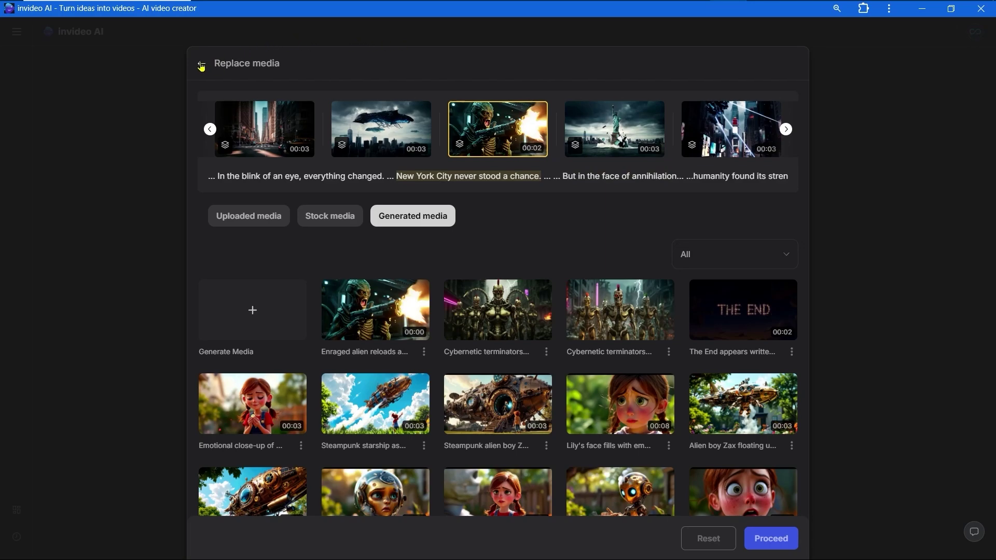
Step: Put the Brave civilian clip into a closing scene and refresh the opening city shot
{"action": "left_click", "coordinate": [252, 314]}
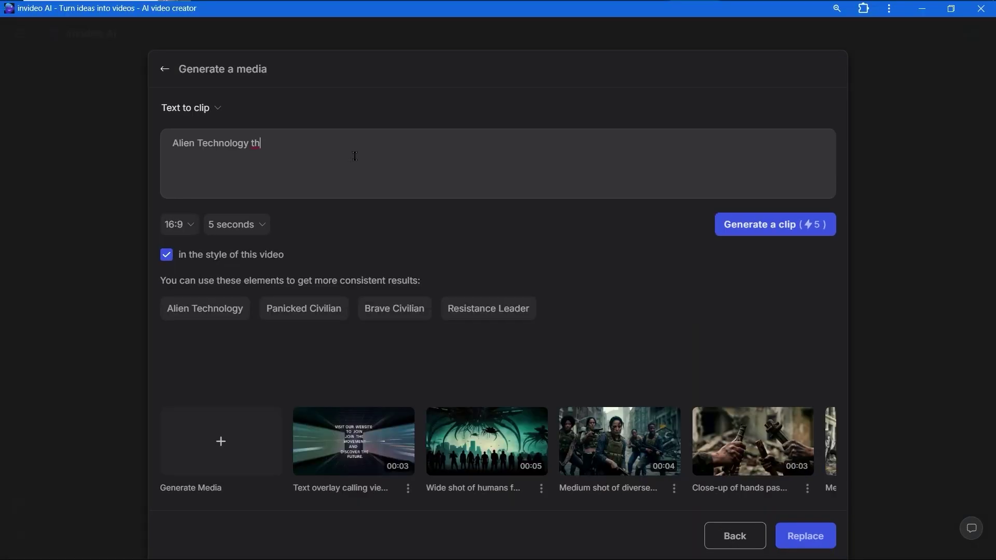
{"action": "type", "text": "n"}
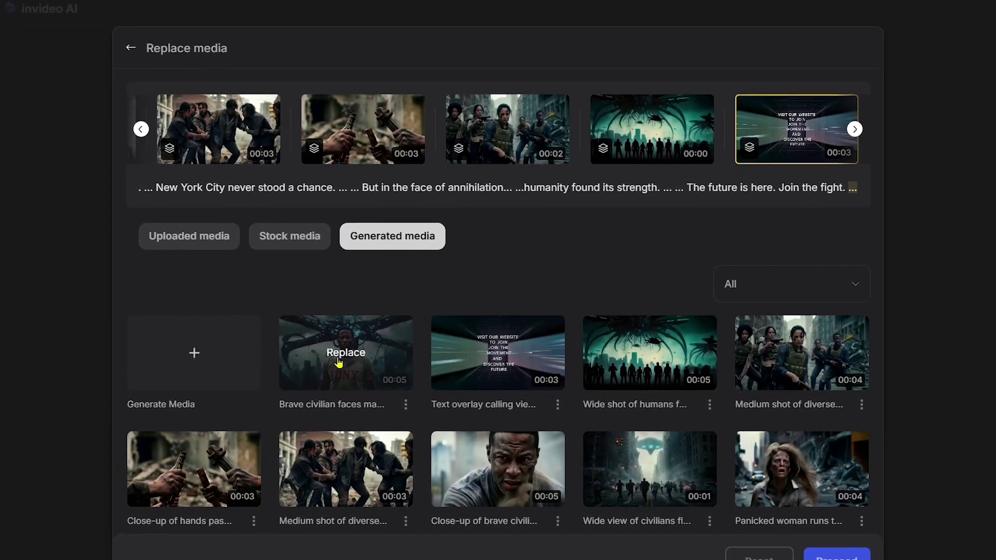
{"action": "left_click", "coordinate": [335, 364]}
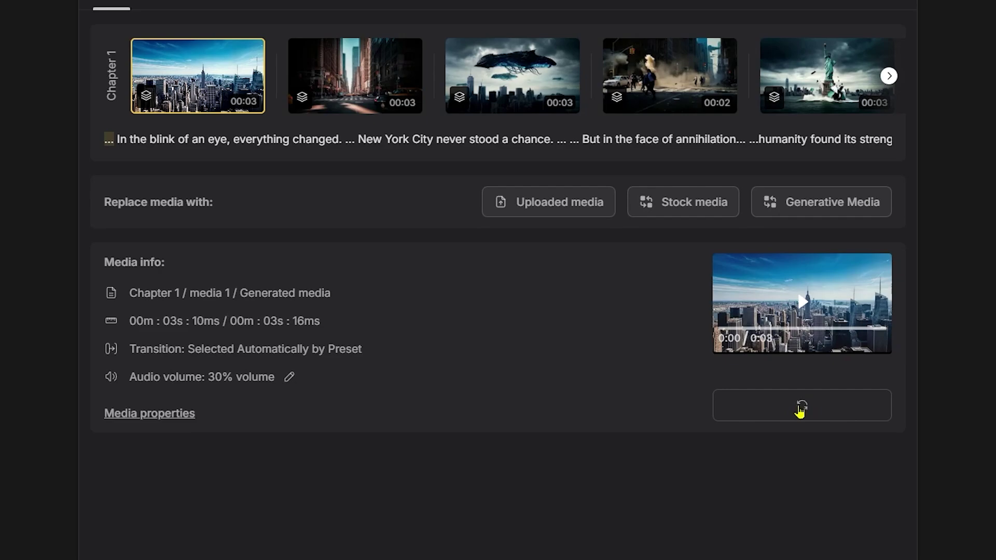
{"action": "left_click", "coordinate": [795, 408]}
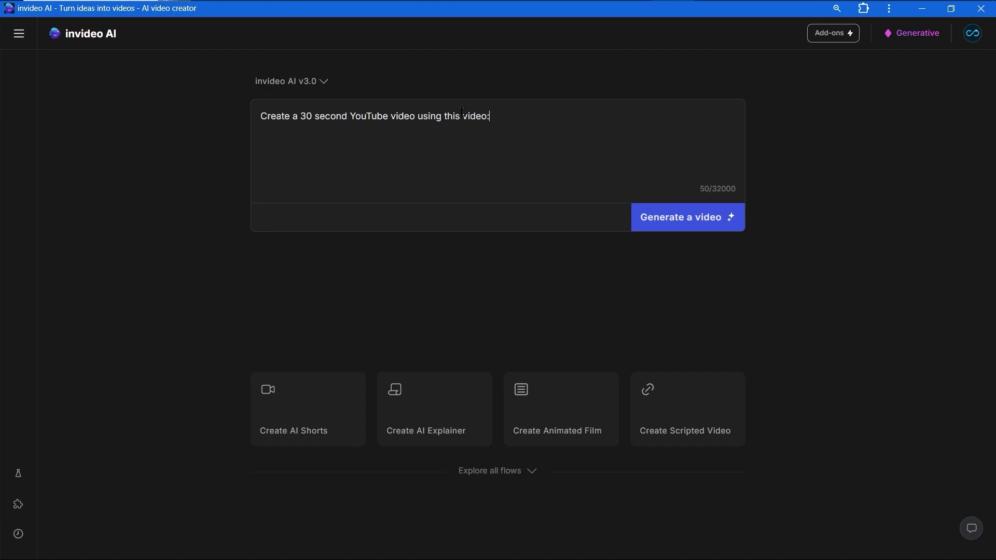
Step: Generate the video from the pasted YouTube link using Generative Media visuals
{"action": "key", "text": "ctrl+v"}
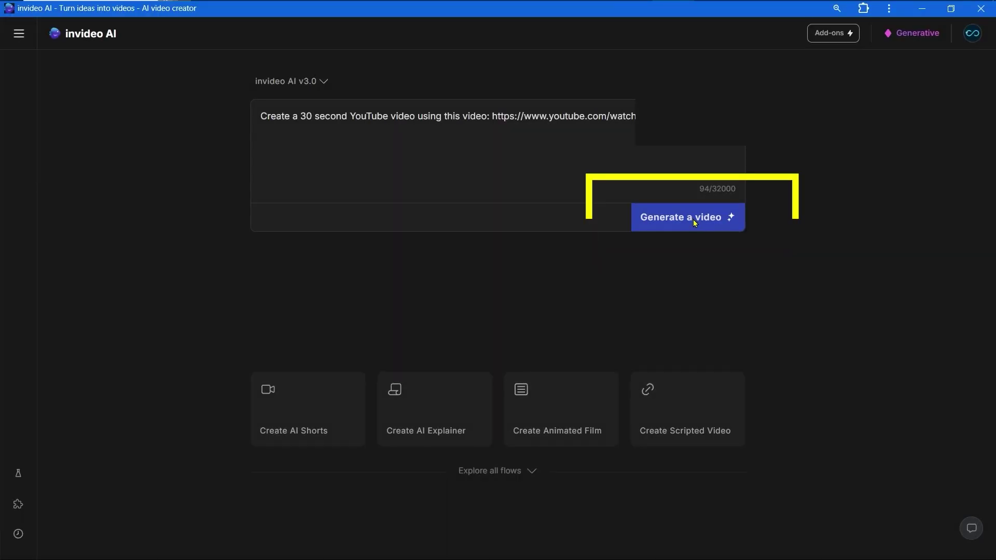
{"action": "left_click", "coordinate": [695, 222]}
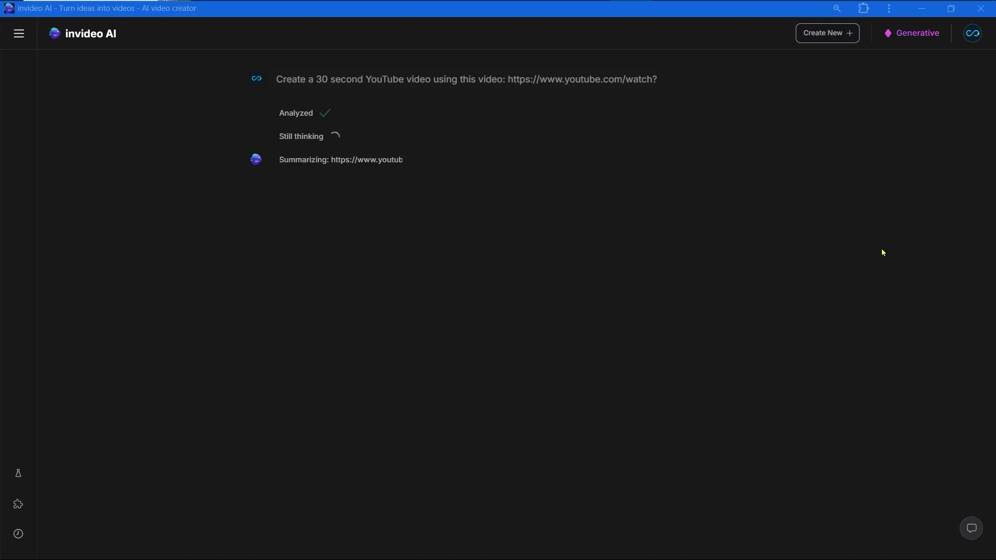
{"action": "left_click", "coordinate": [415, 100]}
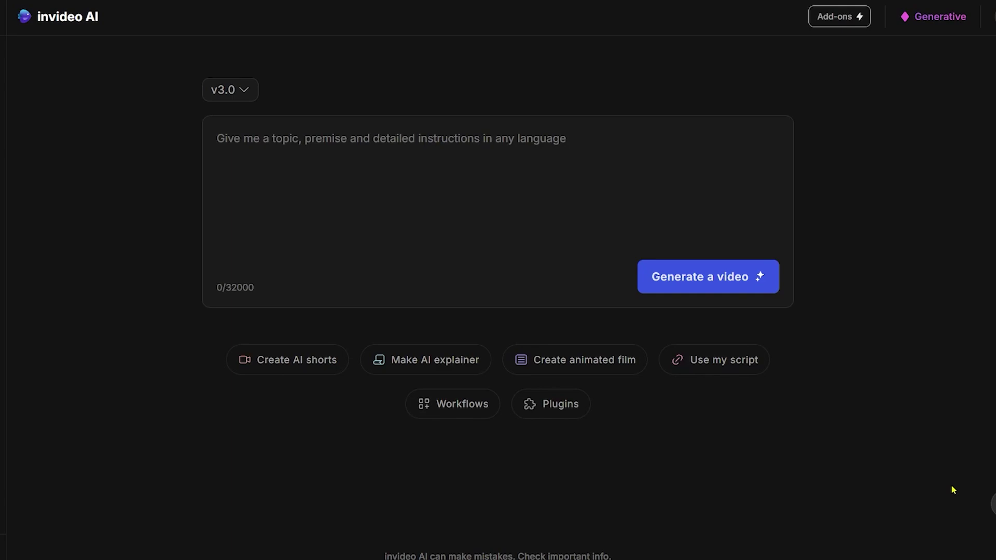
Step: Open Generative Picks and copy the Epic Showdown Mythical Dragons vs Future prompt
{"action": "mouse_move", "coordinate": [1, 62]}
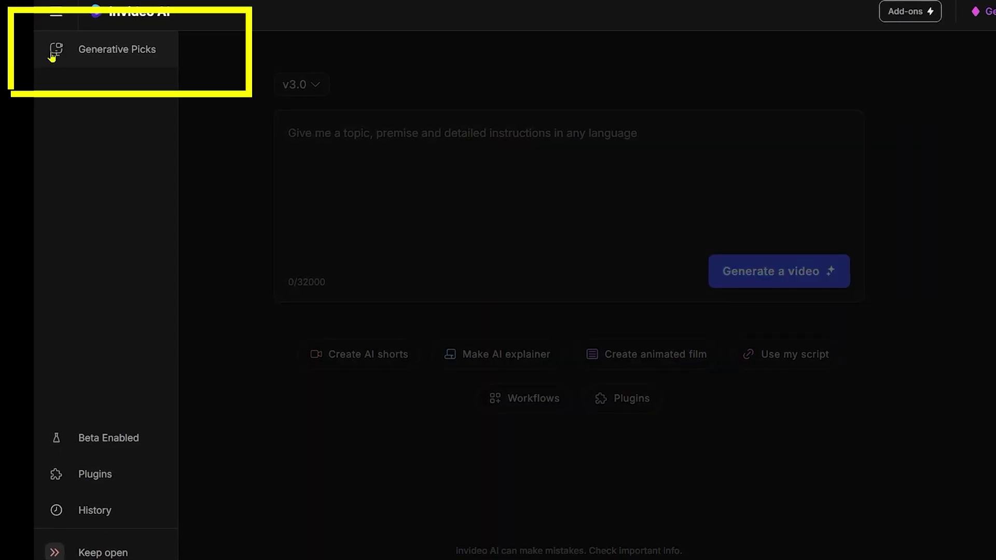
{"action": "left_click", "coordinate": [53, 58]}
{"action": "scroll", "coordinate": [120, 267], "scroll_direction": "down", "scroll_amount": 15}
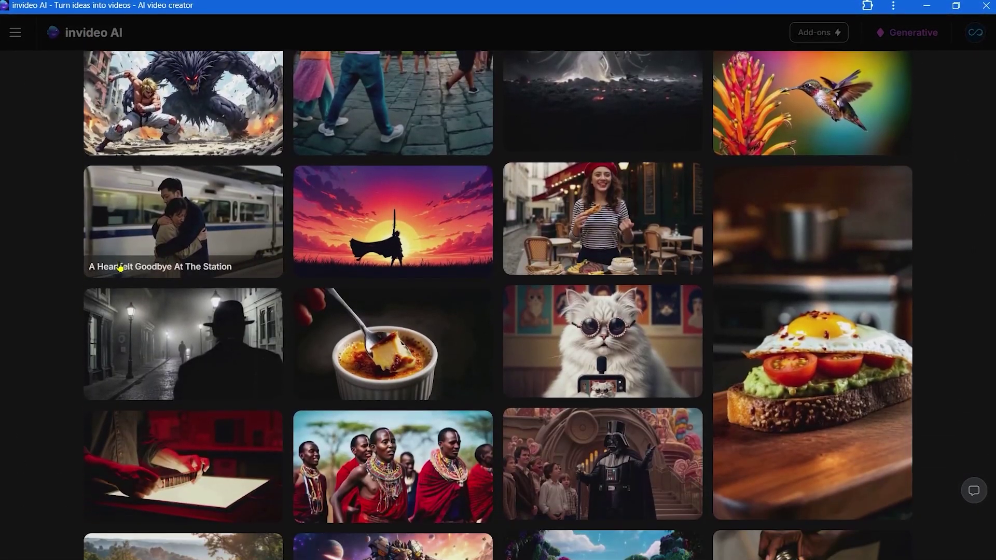
{"action": "scroll", "coordinate": [120, 267], "scroll_direction": "down", "scroll_amount": 20}
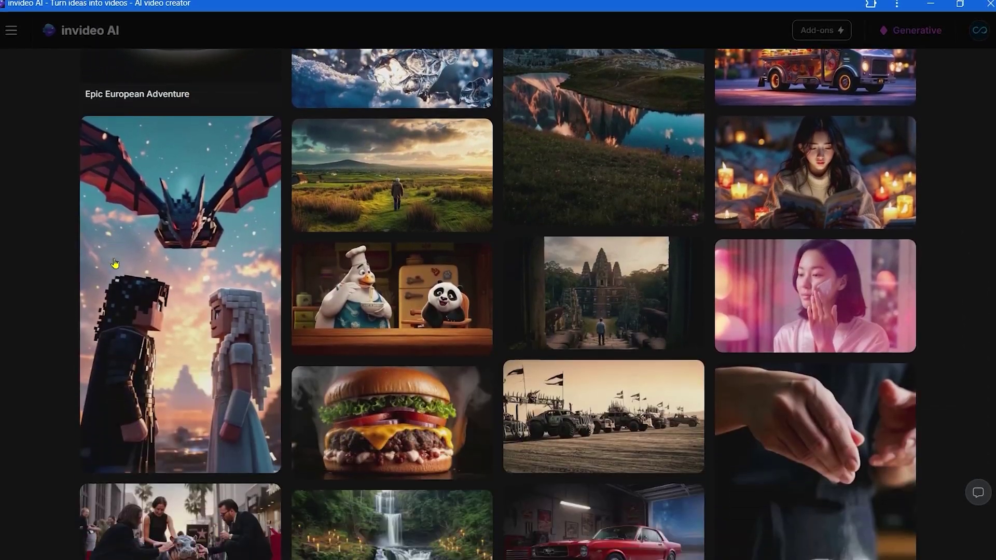
{"action": "scroll", "coordinate": [114, 261], "scroll_direction": "down", "scroll_amount": 20}
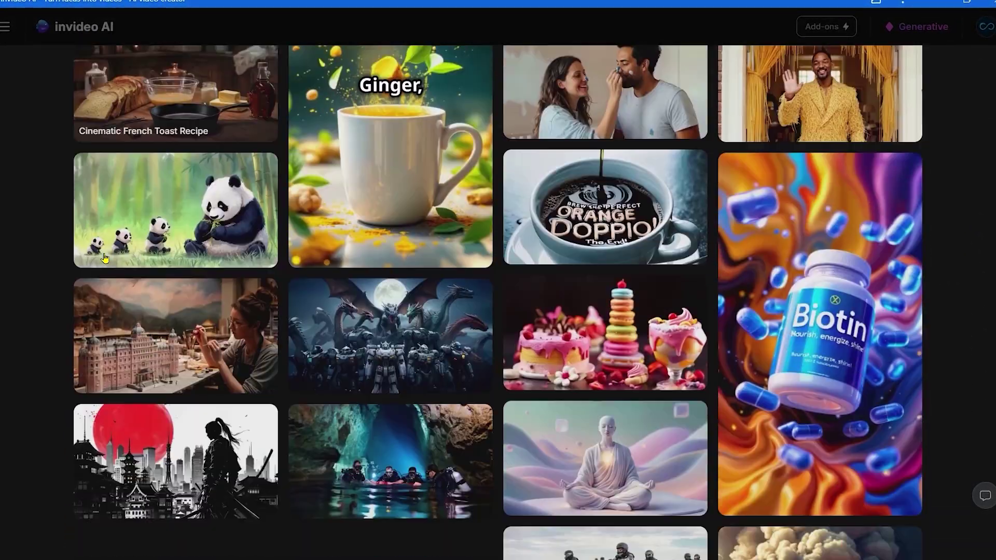
{"action": "scroll", "coordinate": [104, 258], "scroll_direction": "up", "scroll_amount": 2}
{"action": "left_click", "coordinate": [467, 332]}
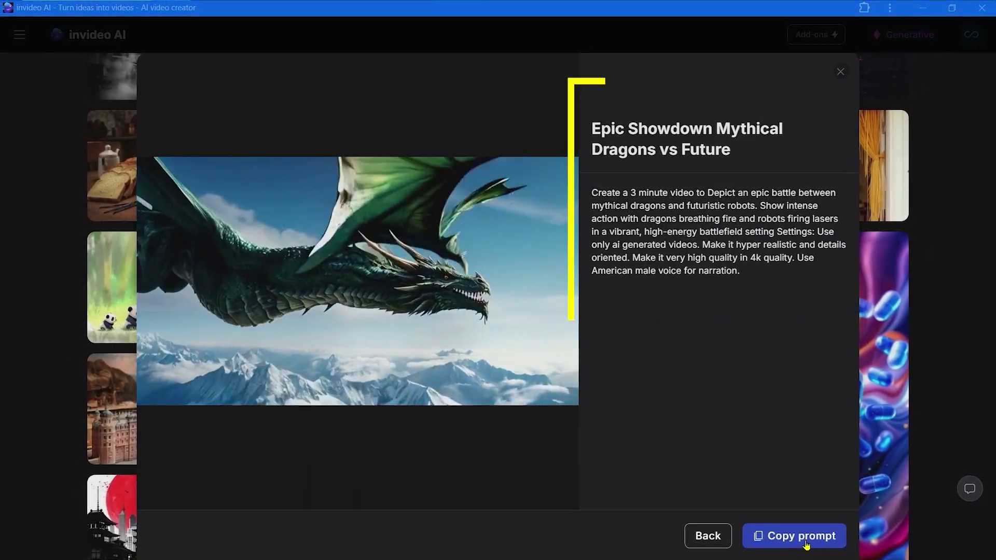
{"action": "left_click", "coordinate": [802, 536]}
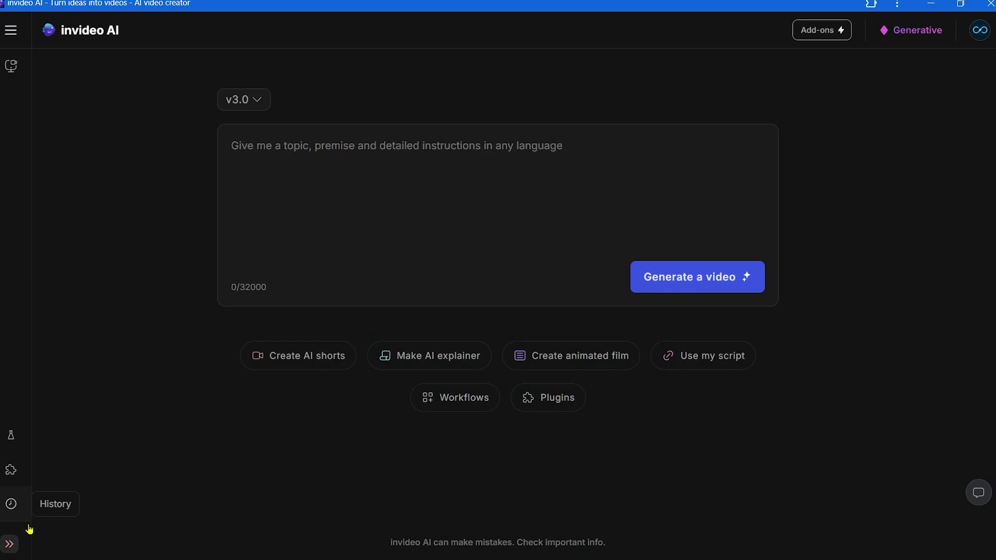
{"action": "mouse_move", "coordinate": [11, 474]}
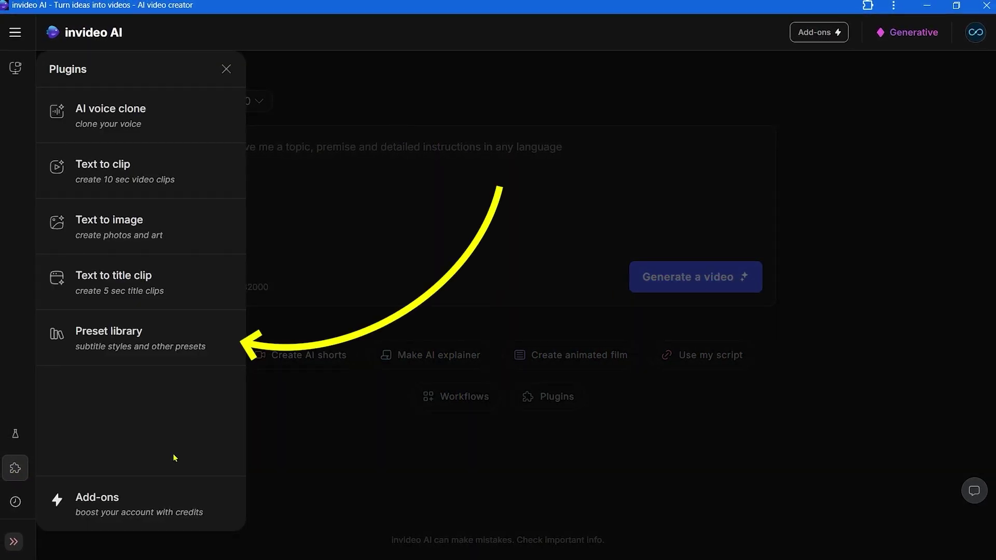
Step: In the Preset library, explore the new subtitle preset's fonts and animation styles
{"action": "left_click", "coordinate": [131, 336]}
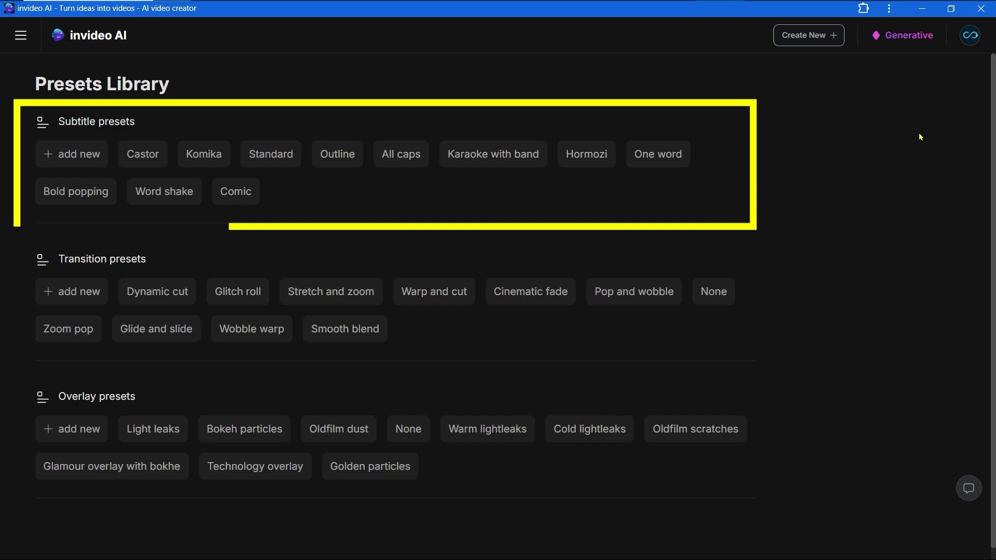
{"action": "left_click", "coordinate": [75, 156]}
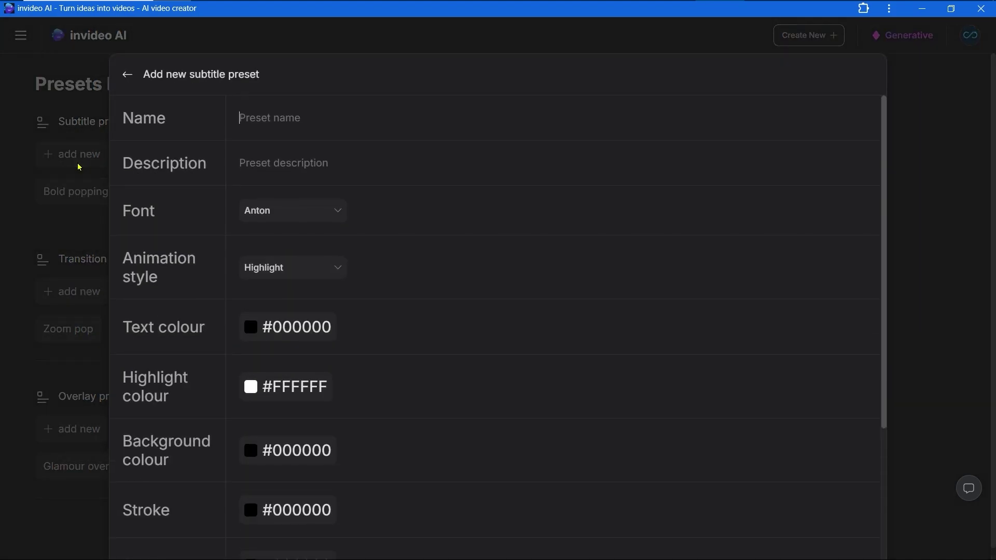
{"action": "left_click", "coordinate": [335, 209]}
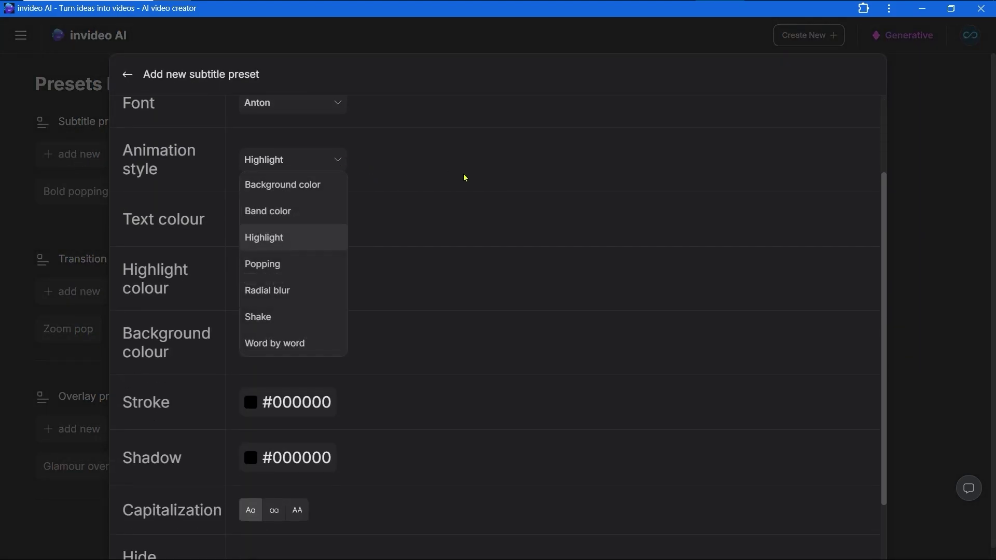
{"action": "left_click", "coordinate": [475, 178]}
{"action": "scroll", "coordinate": [487, 203], "scroll_direction": "down", "scroll_amount": 2}
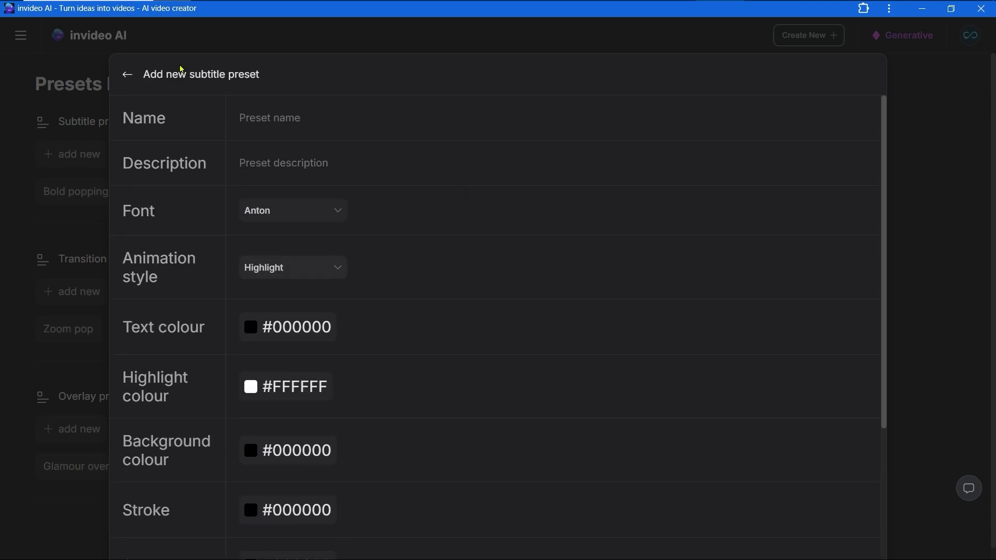
{"action": "left_click", "coordinate": [127, 74]}
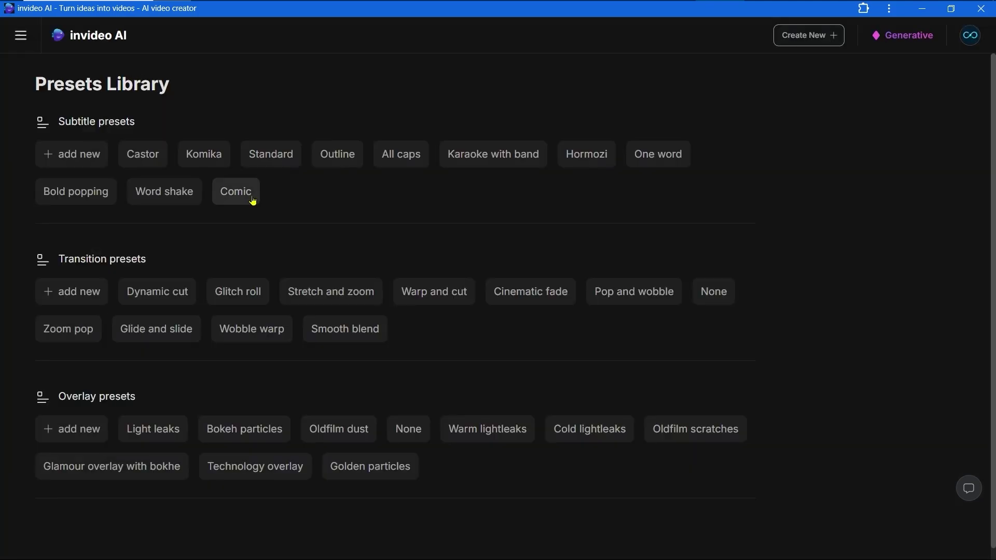
Step: Explore a new transition preset, keeping None as the media transition and viewing easing options
{"action": "left_click", "coordinate": [167, 294]}
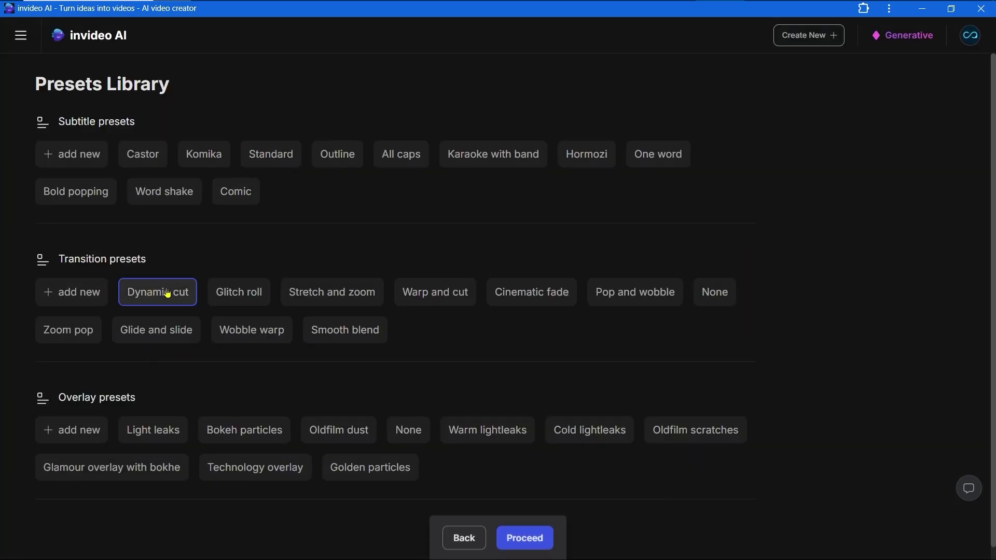
{"action": "left_click", "coordinate": [462, 548]}
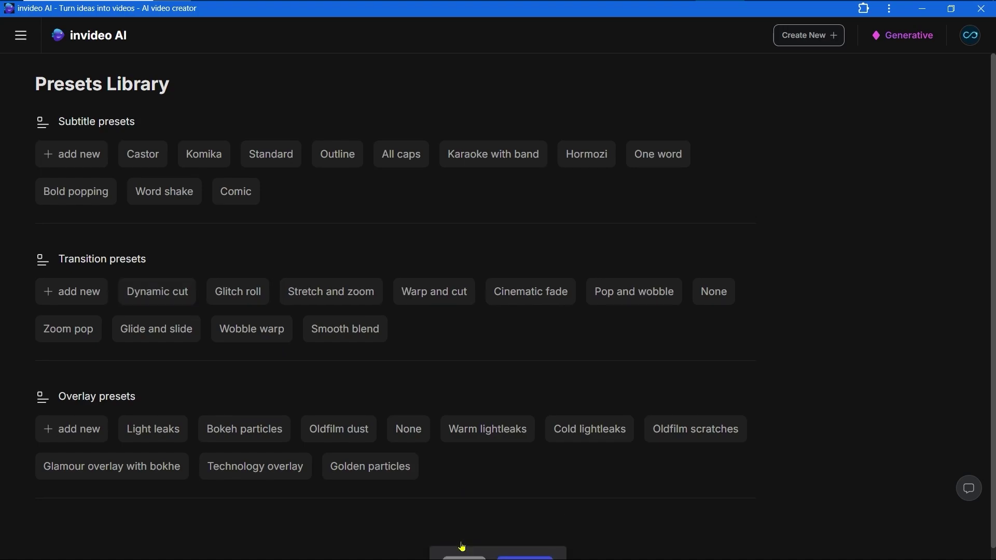
{"action": "left_click", "coordinate": [72, 292]}
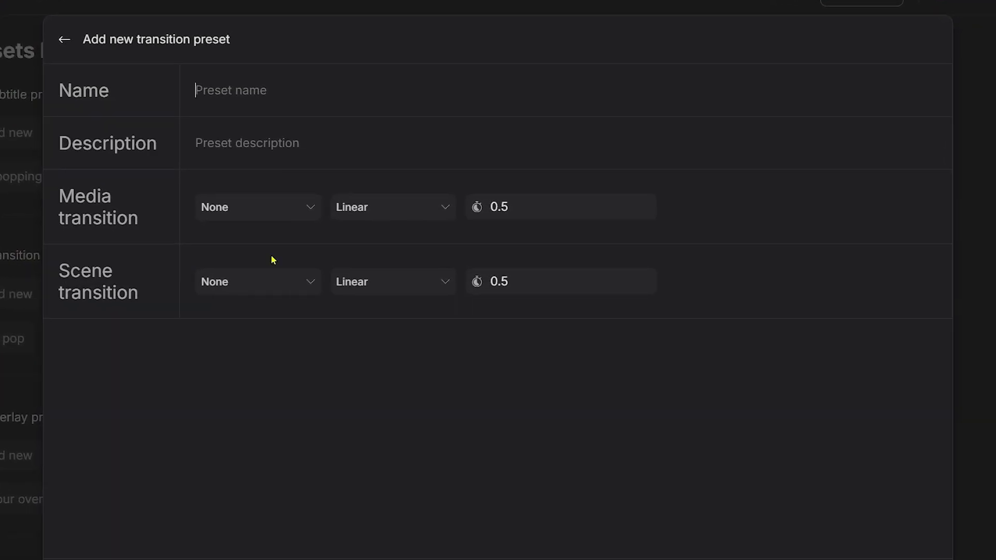
{"action": "left_click", "coordinate": [306, 207]}
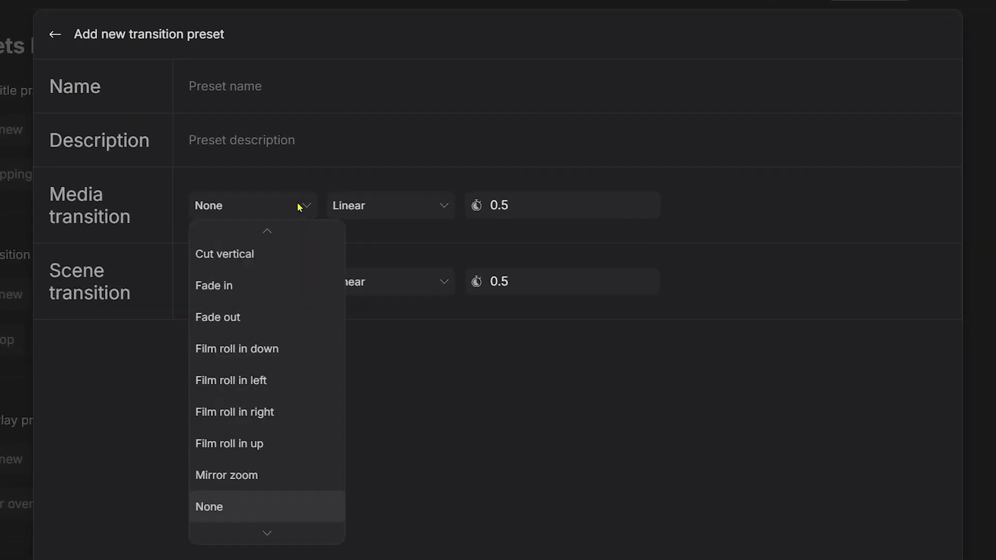
{"action": "scroll", "coordinate": [296, 415], "scroll_direction": "down", "scroll_amount": 3}
{"action": "scroll", "coordinate": [287, 408], "scroll_direction": "up", "scroll_amount": 1}
{"action": "scroll", "coordinate": [265, 415], "scroll_direction": "up", "scroll_amount": 4}
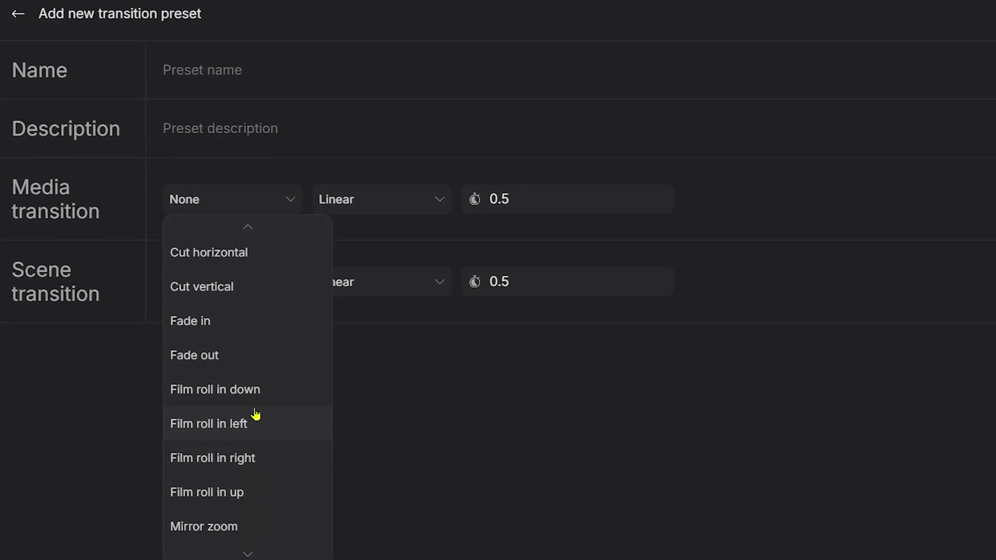
{"action": "left_click", "coordinate": [443, 205]}
{"action": "left_click", "coordinate": [442, 205]}
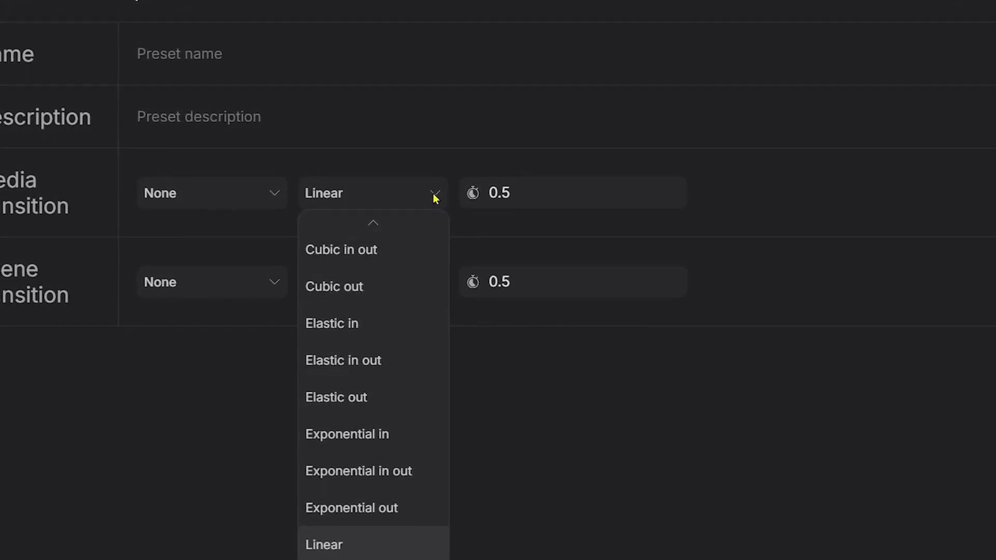
{"action": "scroll", "coordinate": [433, 451], "scroll_direction": "down", "scroll_amount": 6}
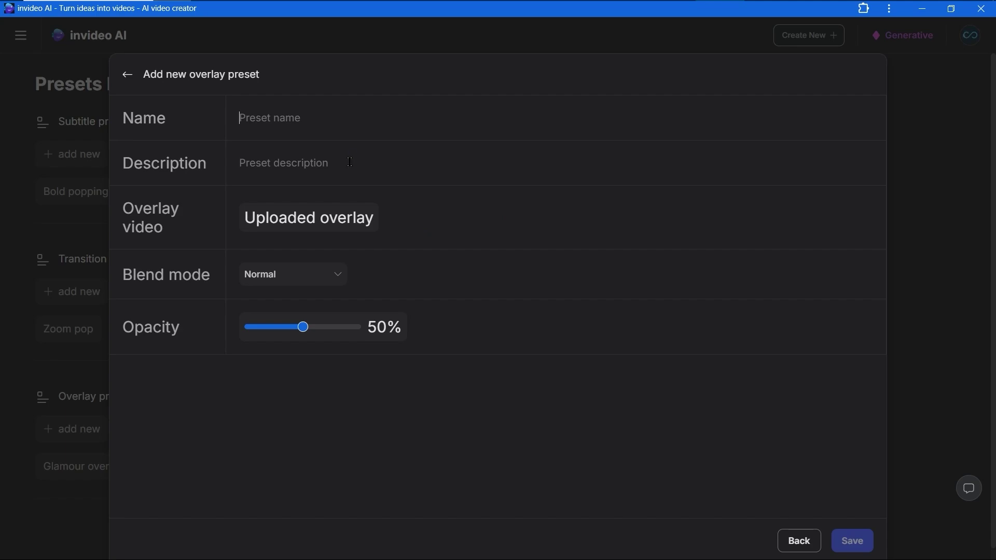
Step: Keep Normal as the overlay blend mode and set opacity to about 54%
{"action": "left_click", "coordinate": [328, 276]}
{"action": "scroll", "coordinate": [311, 405], "scroll_direction": "down", "scroll_amount": 3}
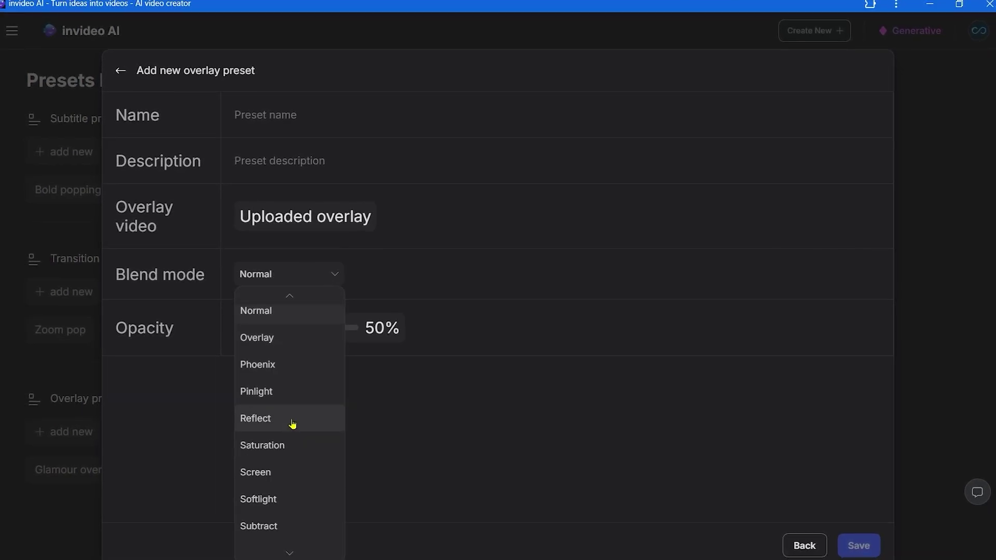
{"action": "left_click", "coordinate": [451, 446]}
{"action": "mouse_move", "coordinate": [300, 327]}
{"action": "left_mouse_down"}
{"action": "mouse_move", "coordinate": [265, 327]}
{"action": "mouse_move", "coordinate": [311, 328]}
{"action": "left_mouse_up"}
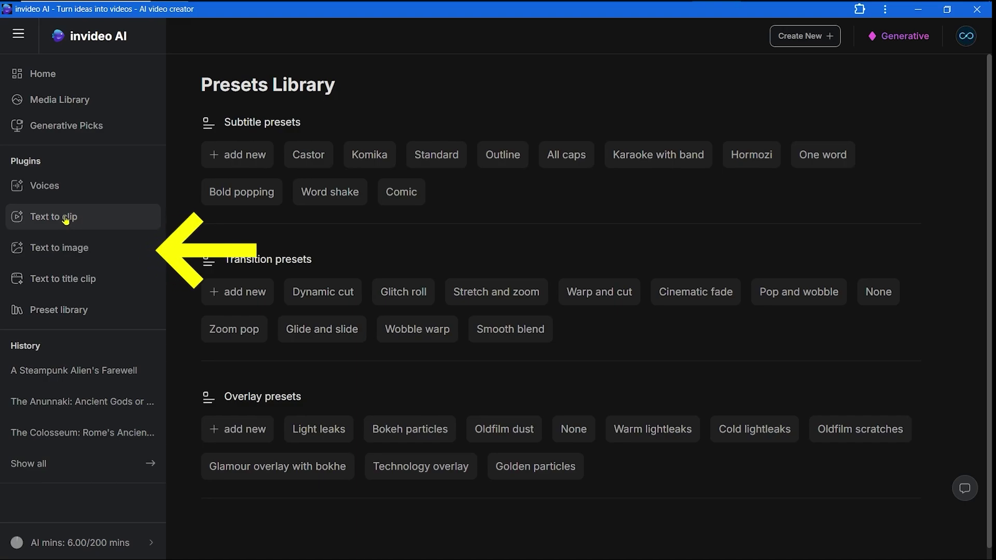
Step: Open Text to image and view the first generated cybernetic warrior image
{"action": "left_click", "coordinate": [52, 248]}
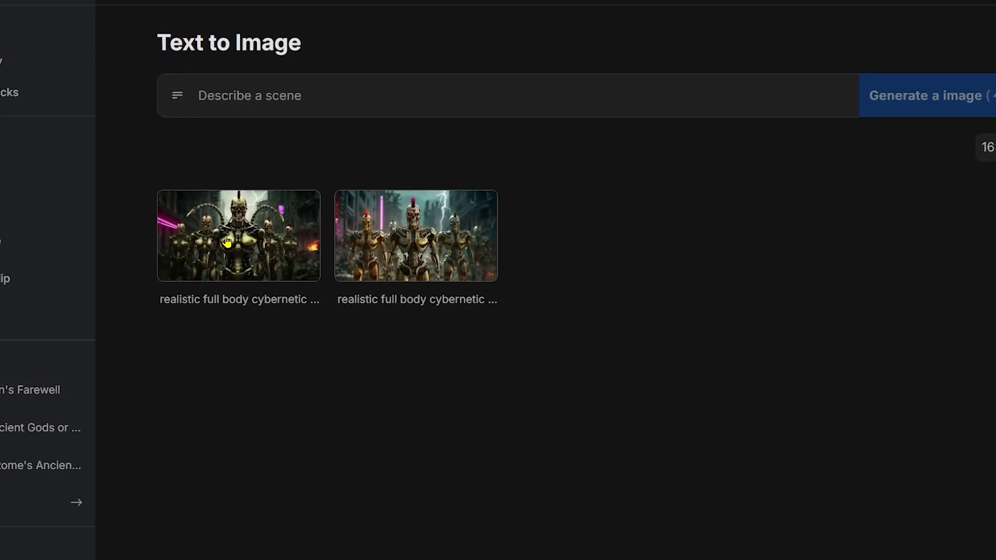
{"action": "left_click", "coordinate": [236, 244]}
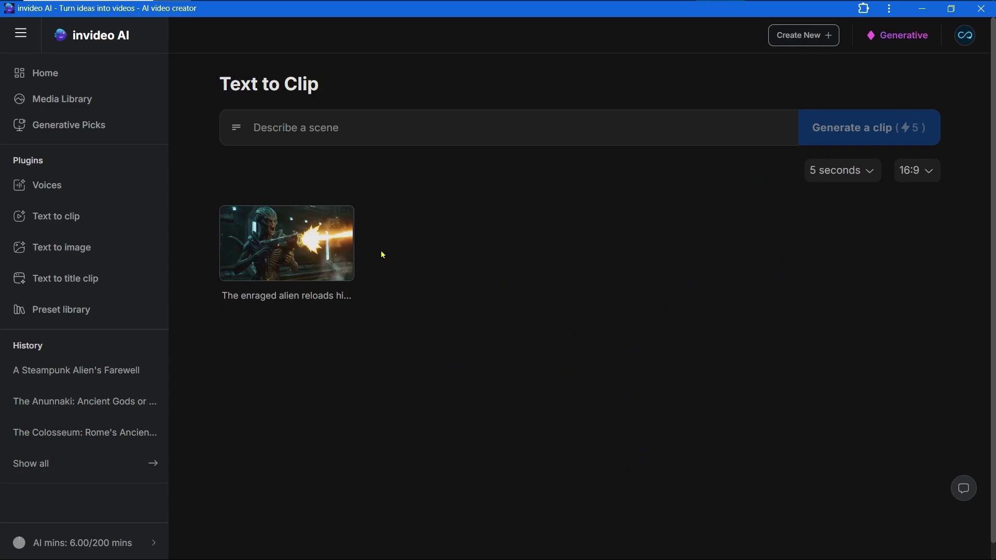
Step: Open the enraged alien clip and play it with its Alien Invasion overlay and prompt
{"action": "left_click", "coordinate": [277, 248]}
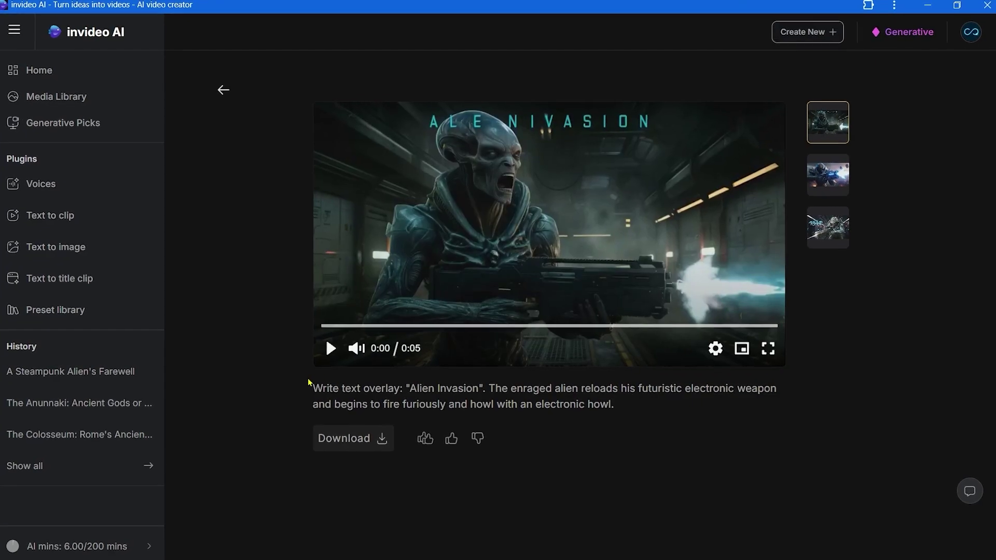
{"action": "left_click", "coordinate": [332, 356]}
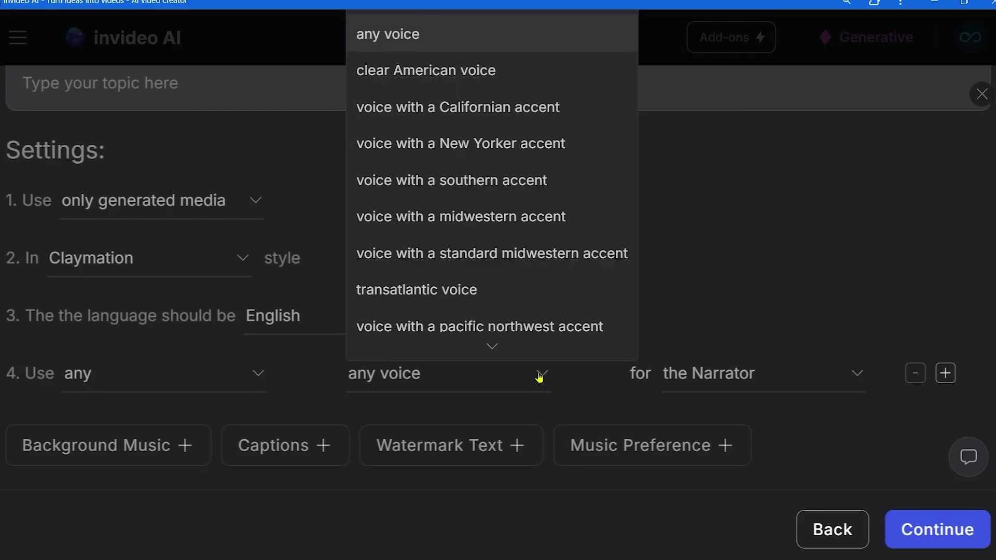
Step: Choose a Russian voice for the narrator
{"action": "scroll", "coordinate": [551, 351], "scroll_direction": "down", "scroll_amount": 3}
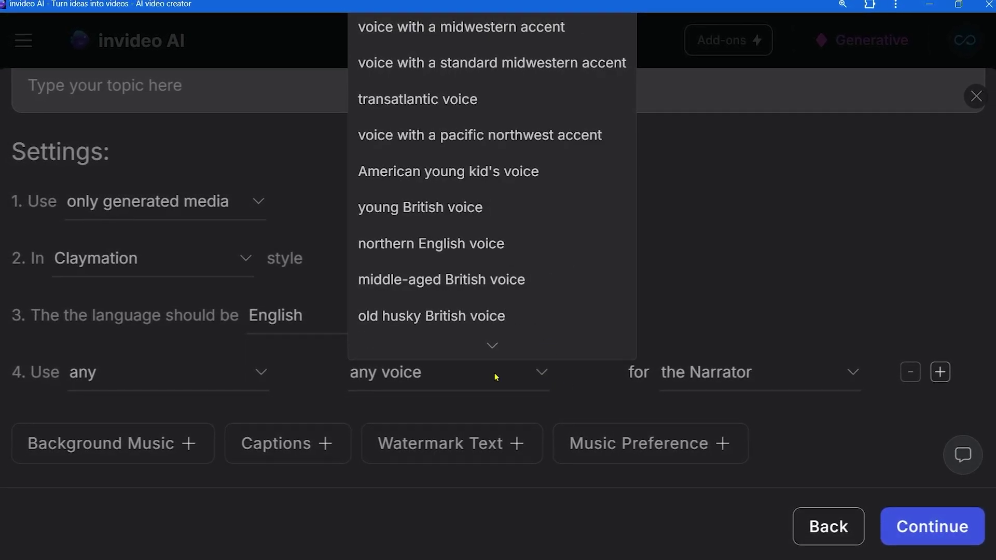
{"action": "scroll", "coordinate": [490, 346], "scroll_direction": "down", "scroll_amount": 10}
{"action": "left_click", "coordinate": [491, 347]}
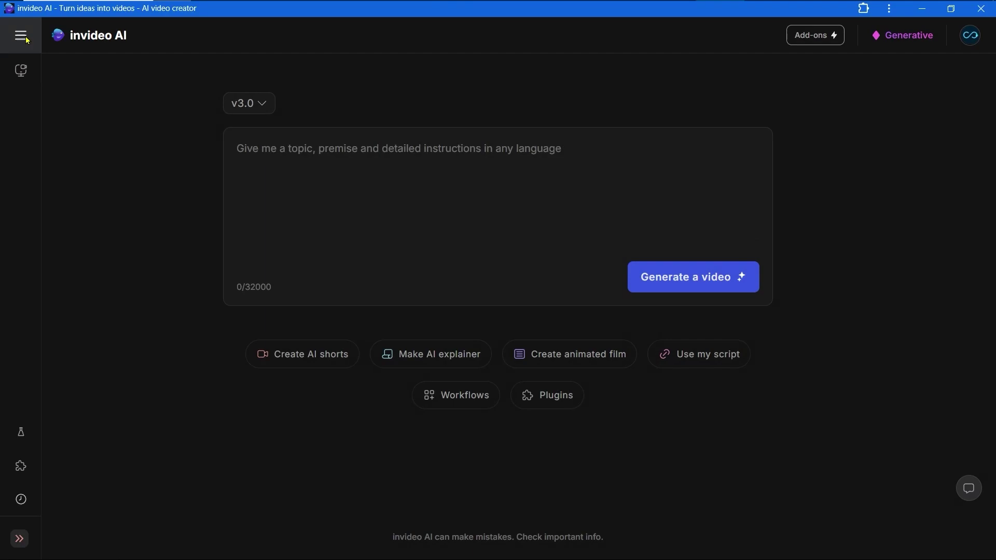
Step: Add a new saved voice and start a new video prompt using Voice 1
{"action": "left_click", "coordinate": [20, 35]}
{"action": "left_click", "coordinate": [44, 184]}
{"action": "left_click", "coordinate": [295, 168]}
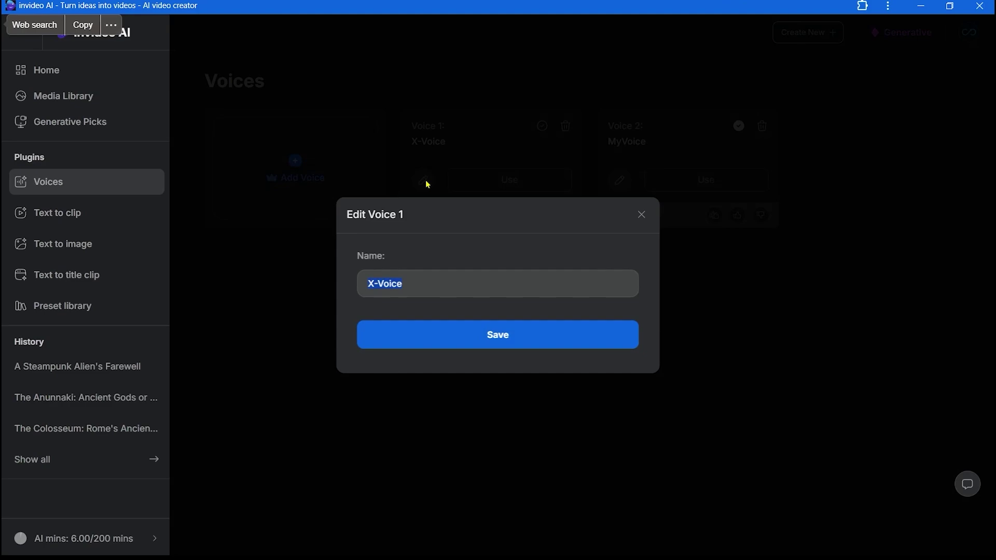
{"action": "left_click", "coordinate": [642, 214]}
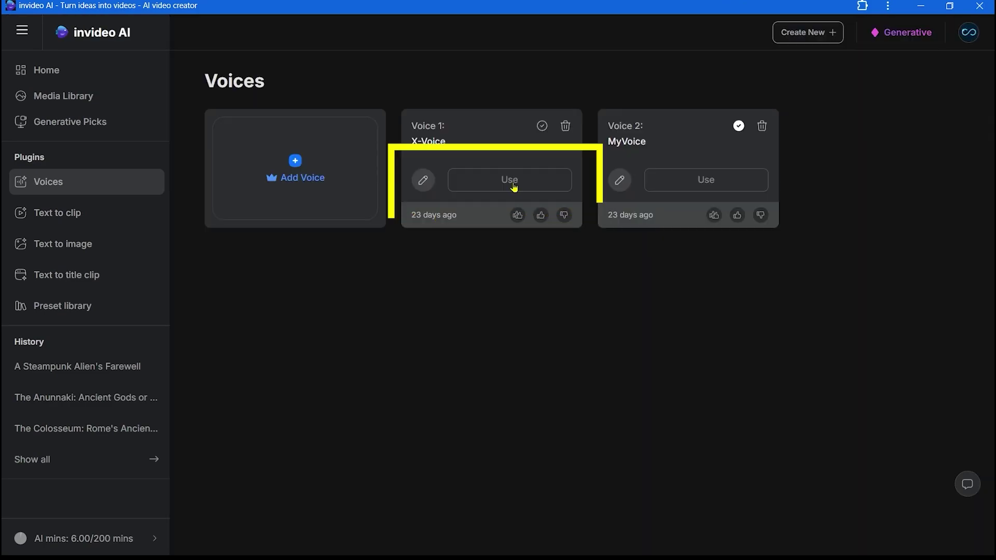
{"action": "left_click", "coordinate": [514, 184]}
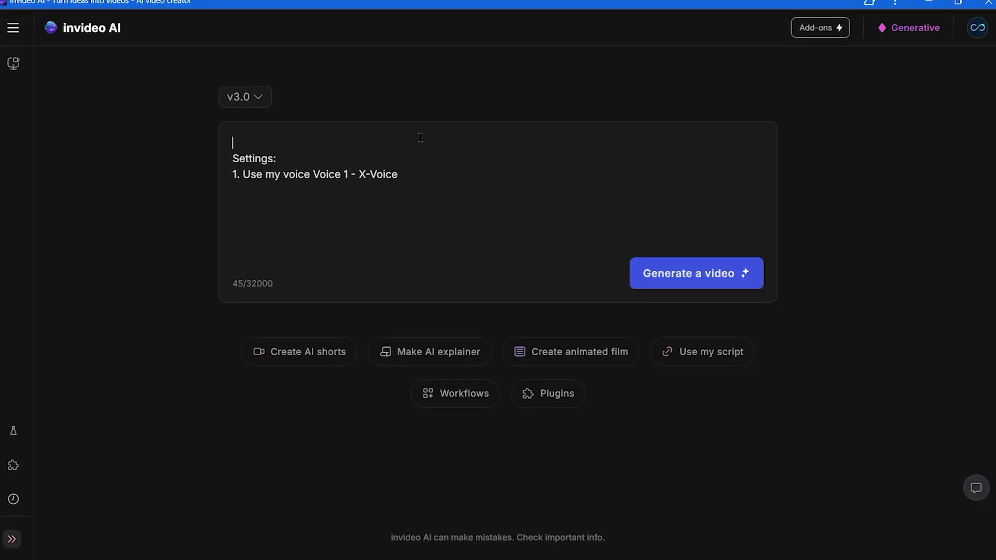
{"action": "left_click", "coordinate": [13, 28]}
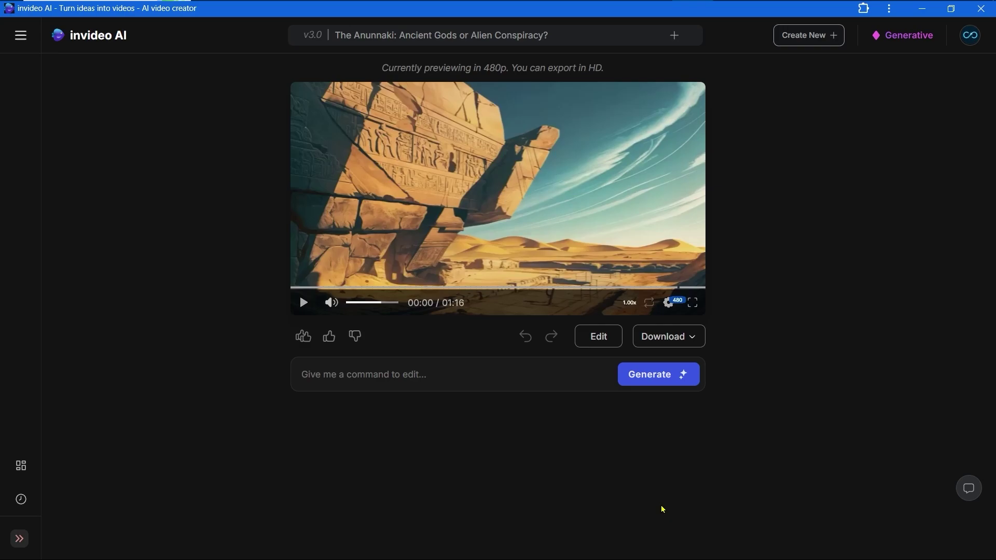
Step: In the editor, set the clay-tablet clip's zoom to 100%
{"action": "left_click", "coordinate": [608, 344]}
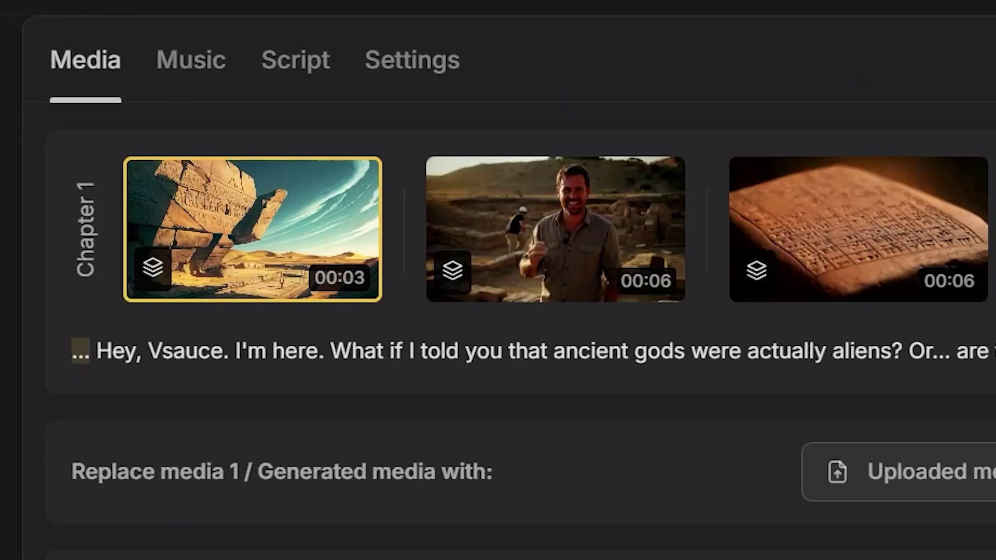
{"action": "left_click", "coordinate": [839, 216]}
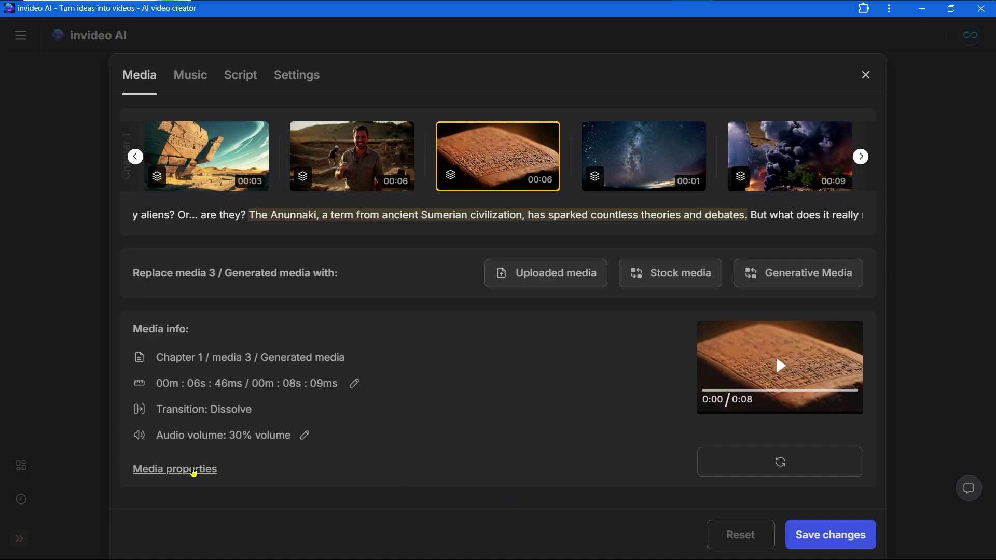
{"action": "left_click", "coordinate": [195, 471]}
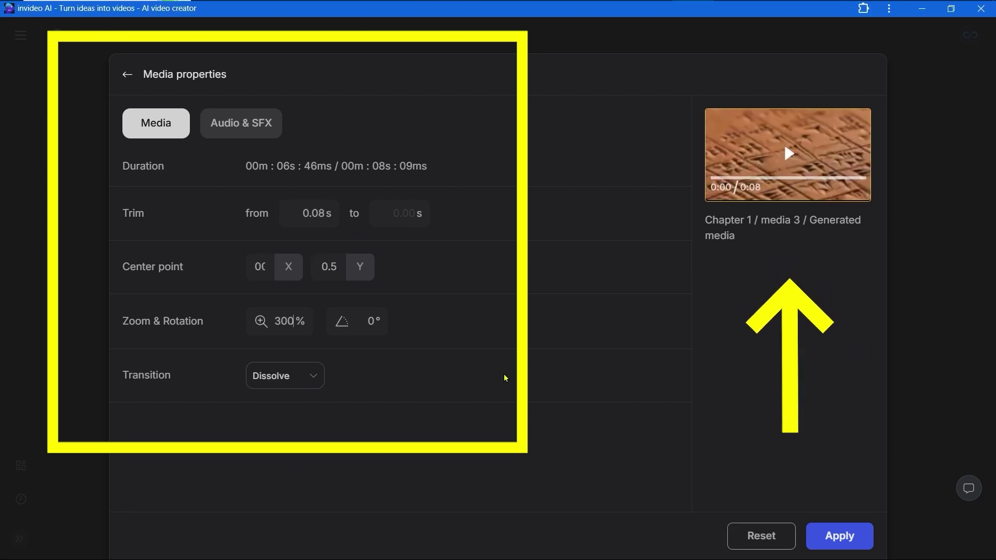
{"action": "key", "text": "BackSpace"}
{"action": "key", "text": "BackSpace"}
{"action": "key", "text": "BackSpace"}
{"action": "type", "text": "100"}
{"action": "left_click", "coordinate": [368, 322]}
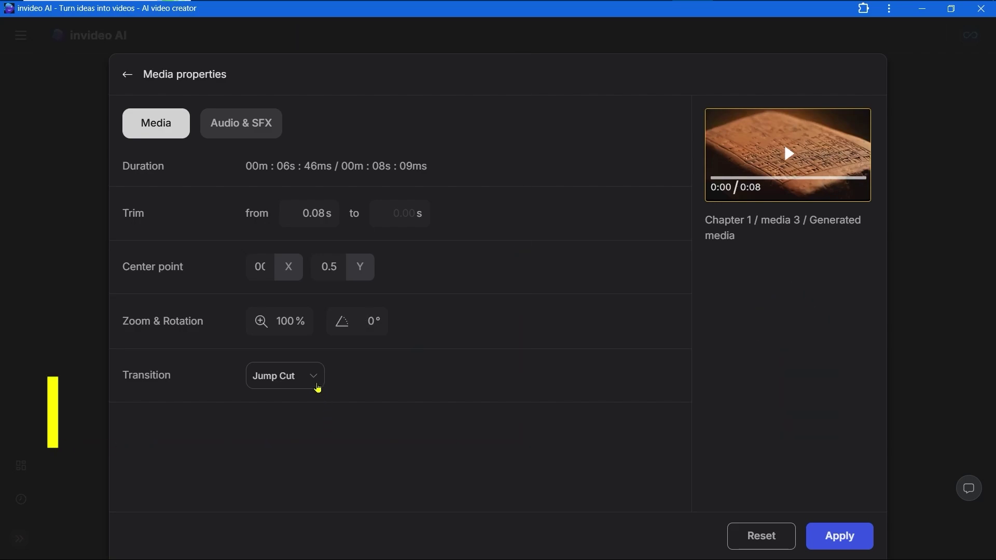
Step: Review the transition types and switch the clip's audio source from Clip Audio to SFX
{"action": "left_click", "coordinate": [318, 387]}
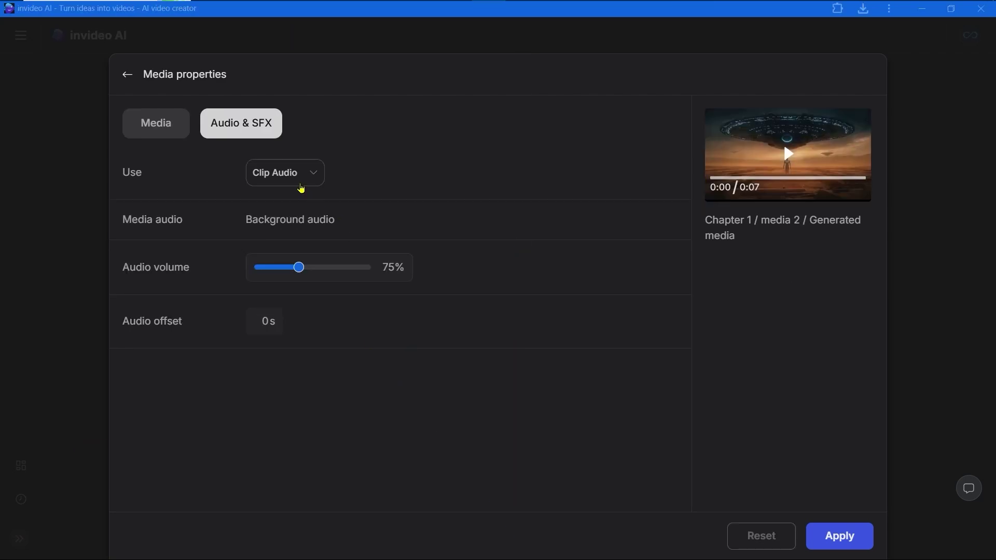
{"action": "left_click", "coordinate": [316, 175]}
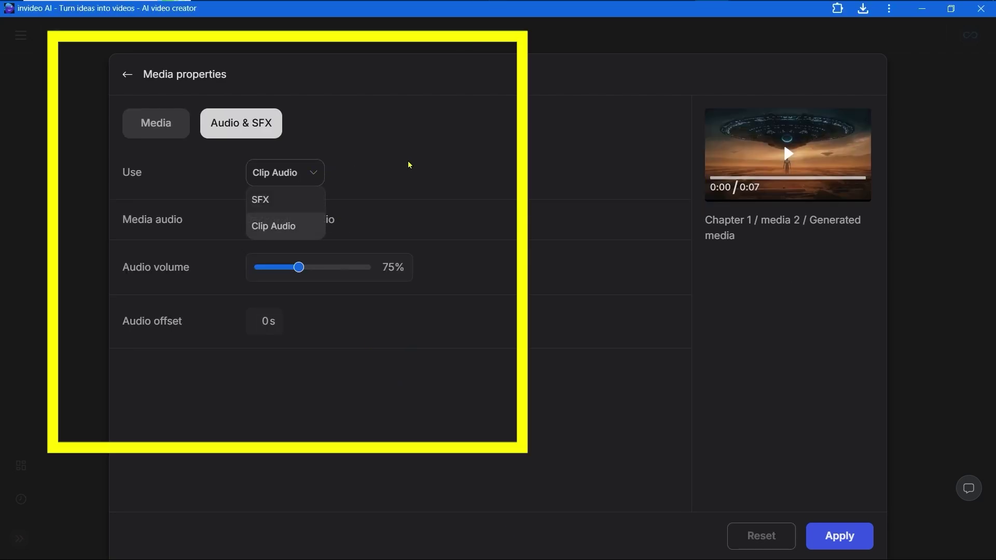
{"action": "left_click", "coordinate": [383, 166]}
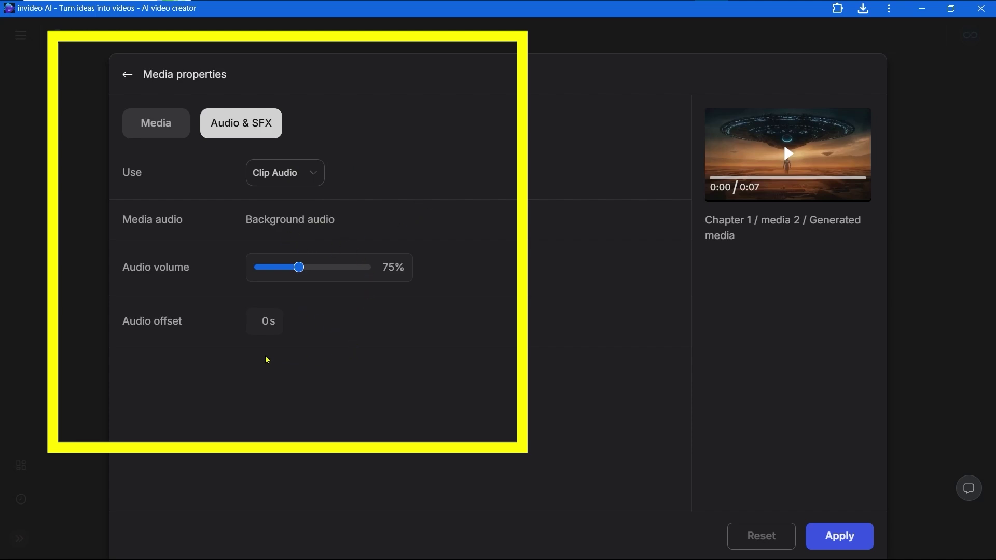
{"action": "left_click", "coordinate": [299, 177]}
{"action": "left_click", "coordinate": [289, 200]}
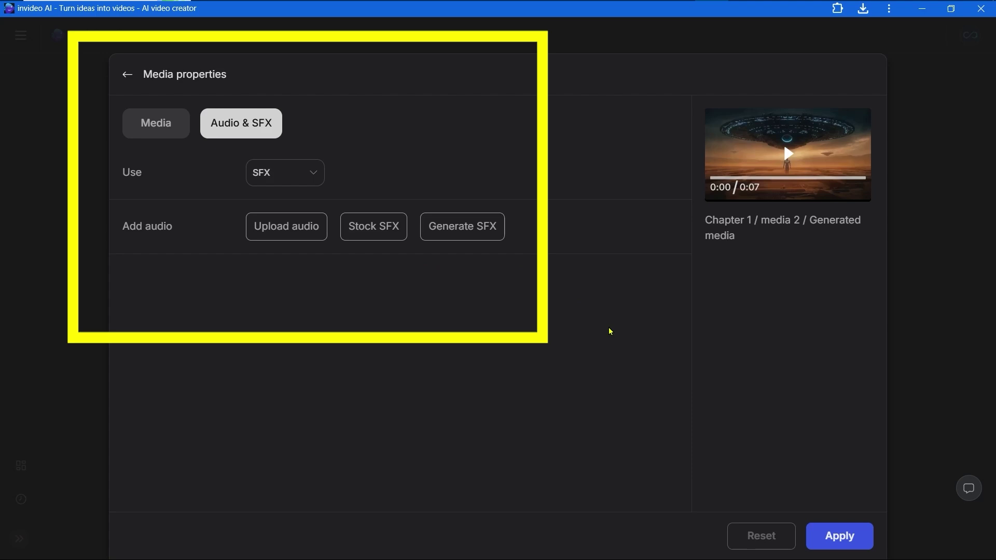
Step: Search stock sound effects for 'woosh' and preview the Swoosh and Whoosh By sounds
{"action": "left_click", "coordinate": [497, 238]}
{"action": "type", "text": "woosh"}
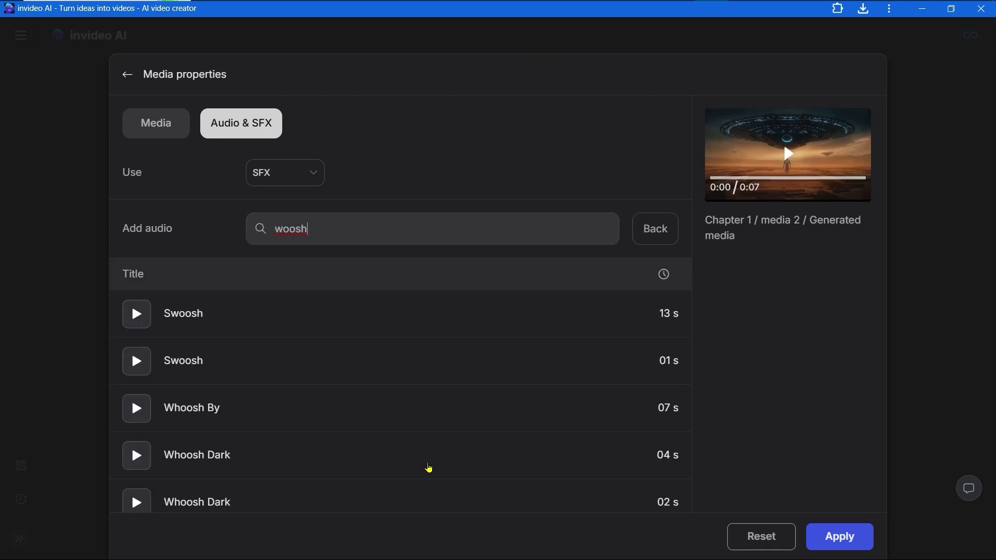
{"action": "left_click", "coordinate": [139, 358]}
{"action": "left_click", "coordinate": [137, 408]}
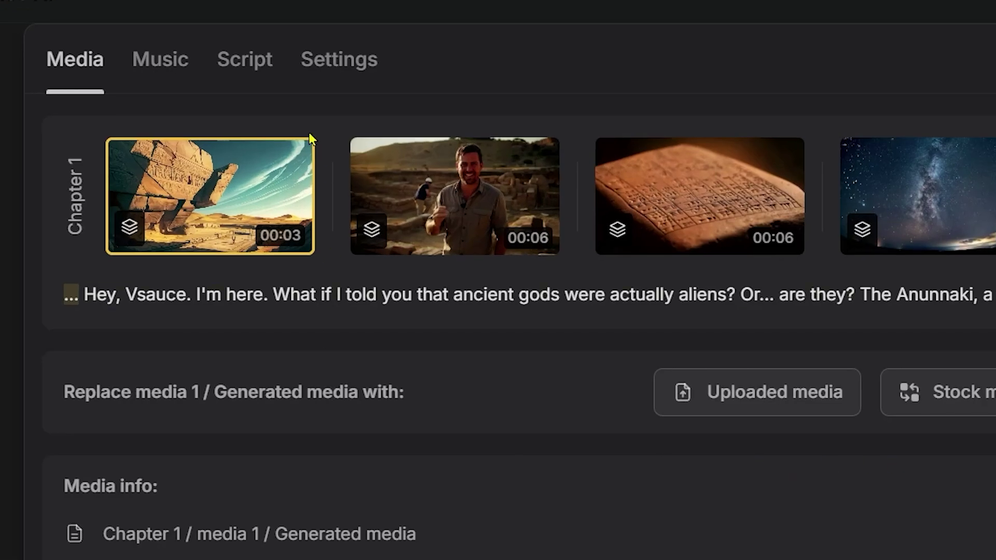
{"action": "left_click", "coordinate": [177, 60]}
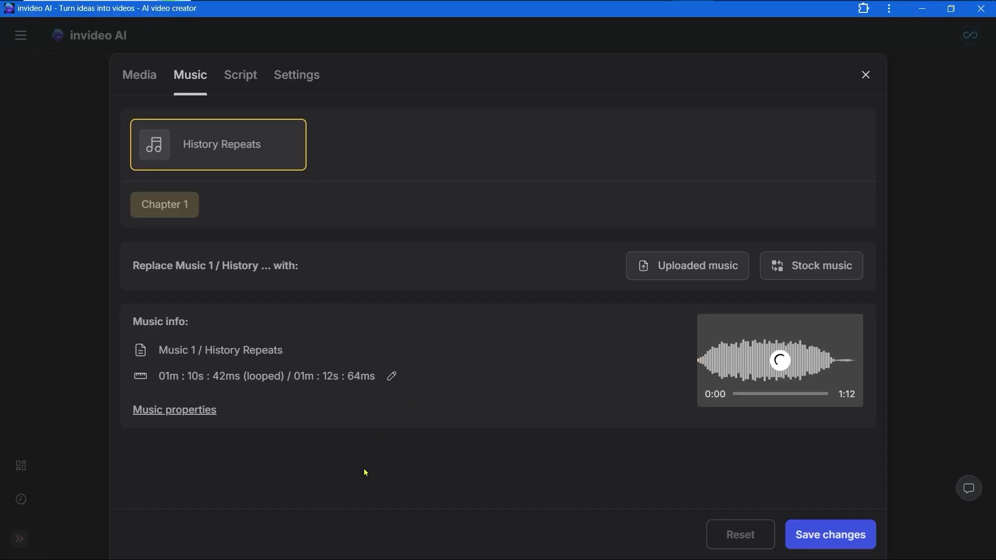
{"action": "left_click", "coordinate": [701, 264]}
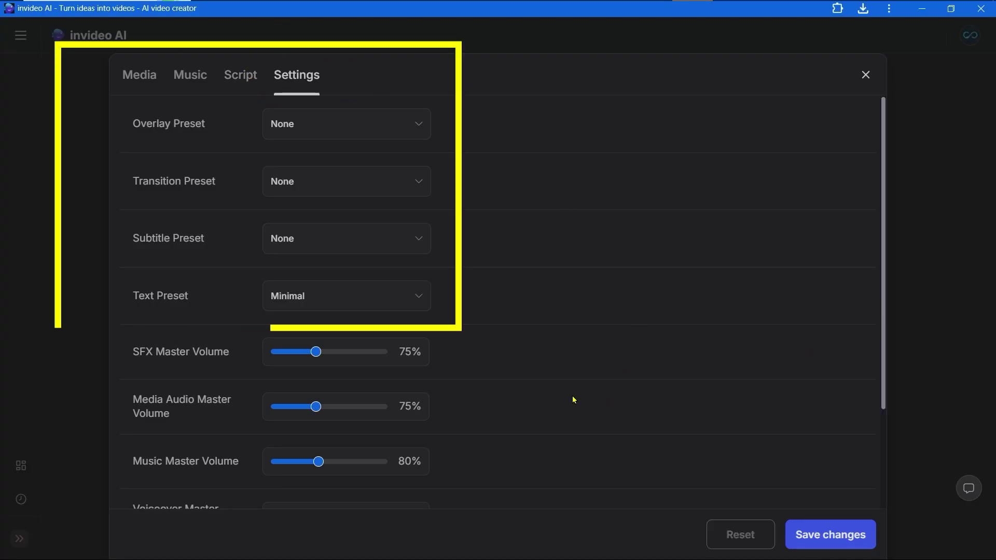
{"action": "scroll", "coordinate": [574, 400], "scroll_direction": "down", "scroll_amount": 2}
{"action": "scroll", "coordinate": [573, 400], "scroll_direction": "down", "scroll_amount": 1}
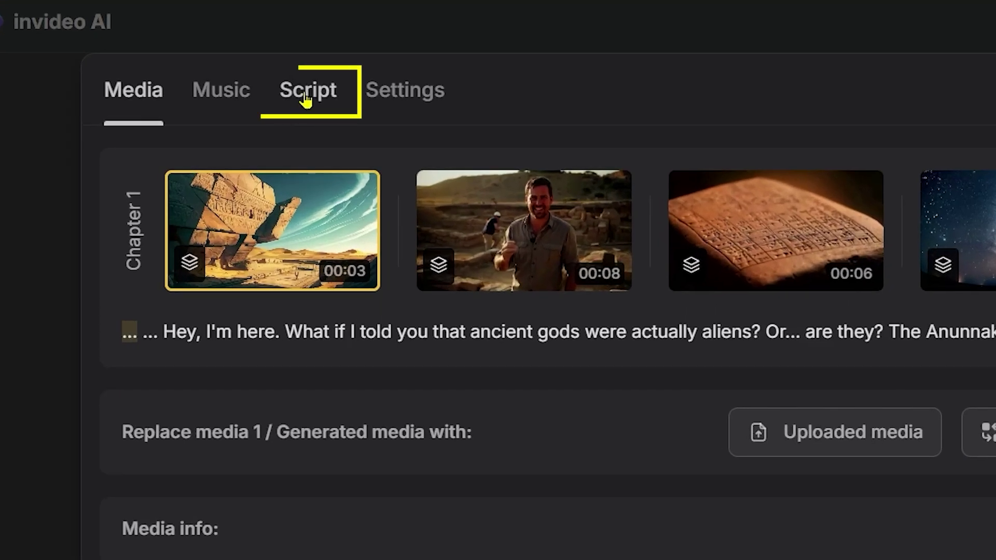
Step: In the Script tab, start a Speaker change on a script line via Edit Actions
{"action": "left_click", "coordinate": [306, 96]}
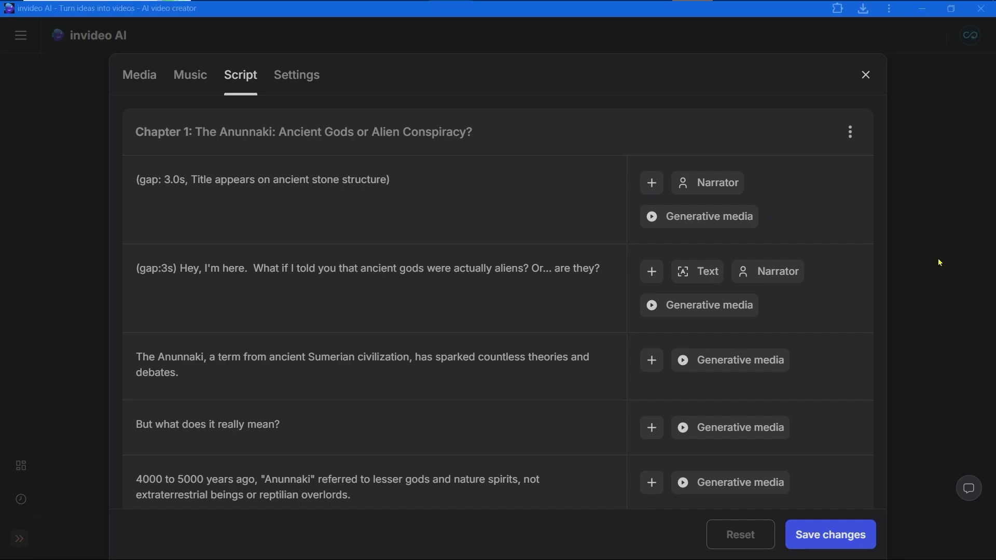
{"action": "scroll", "coordinate": [651, 360], "scroll_direction": "down", "scroll_amount": 10}
{"action": "left_click", "coordinate": [652, 360]}
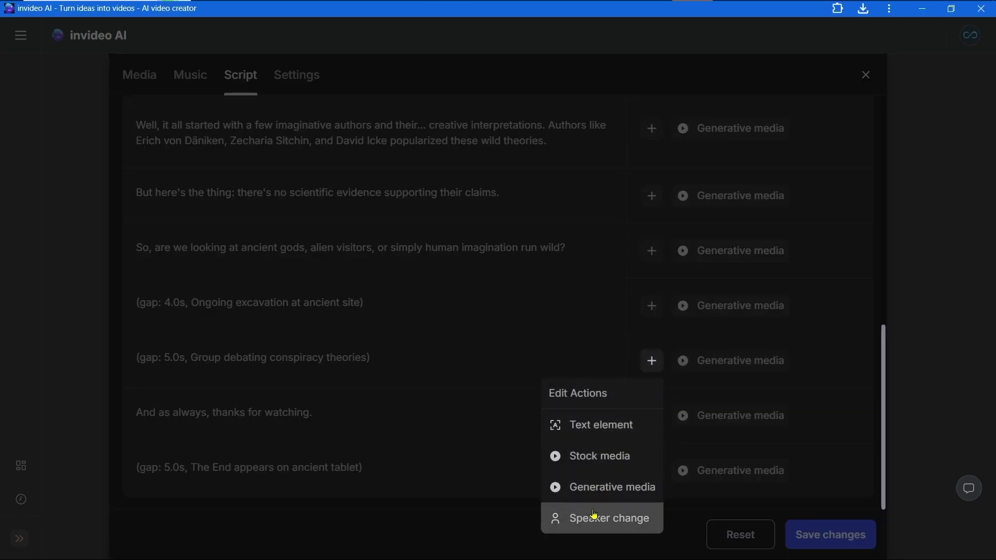
{"action": "left_click", "coordinate": [573, 516]}
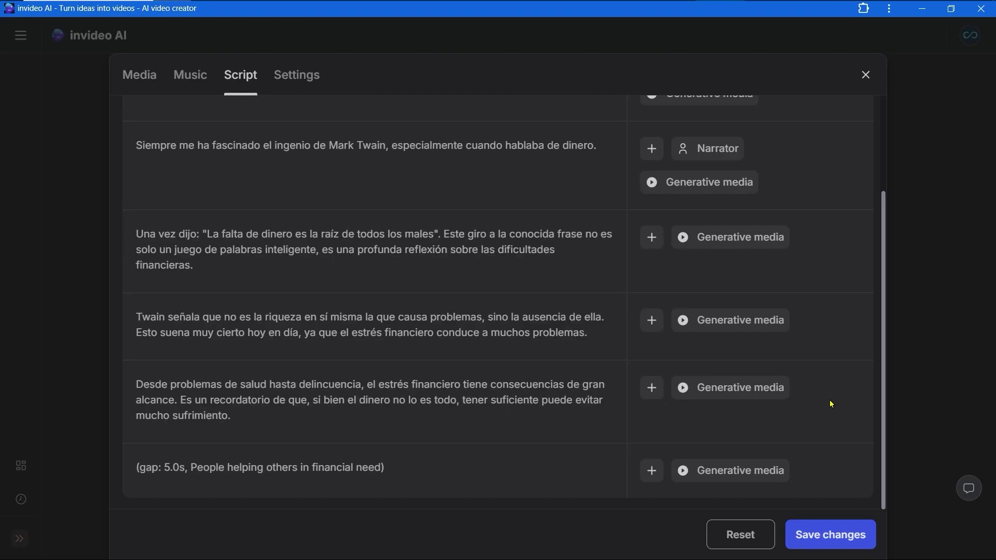
Step: Open the Mark Twain line's Generative media, add and delete two empty slots, then add Media 6
{"action": "left_click", "coordinate": [740, 237]}
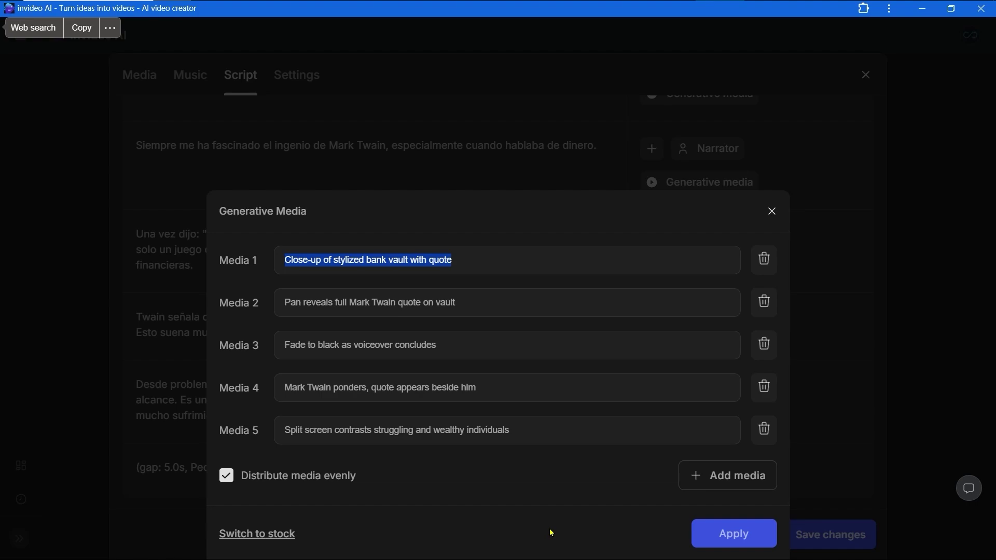
{"action": "left_click", "coordinate": [730, 475]}
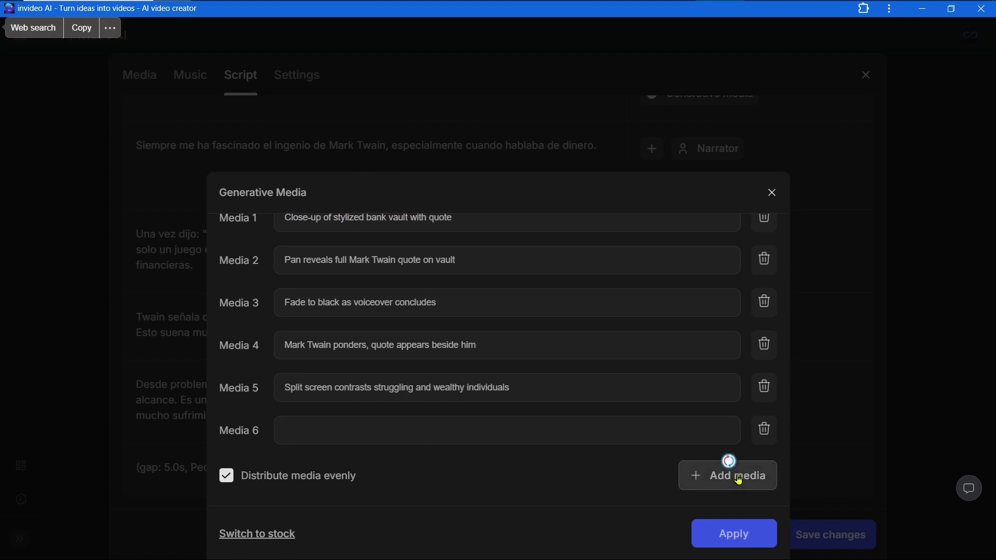
{"action": "left_click", "coordinate": [724, 475]}
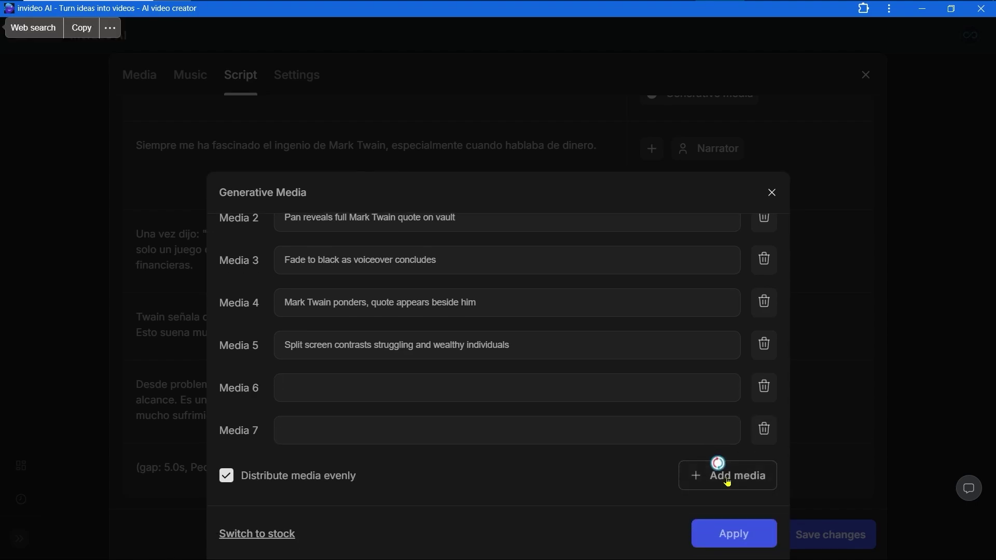
{"action": "left_click", "coordinate": [764, 386]}
{"action": "left_click", "coordinate": [764, 430]}
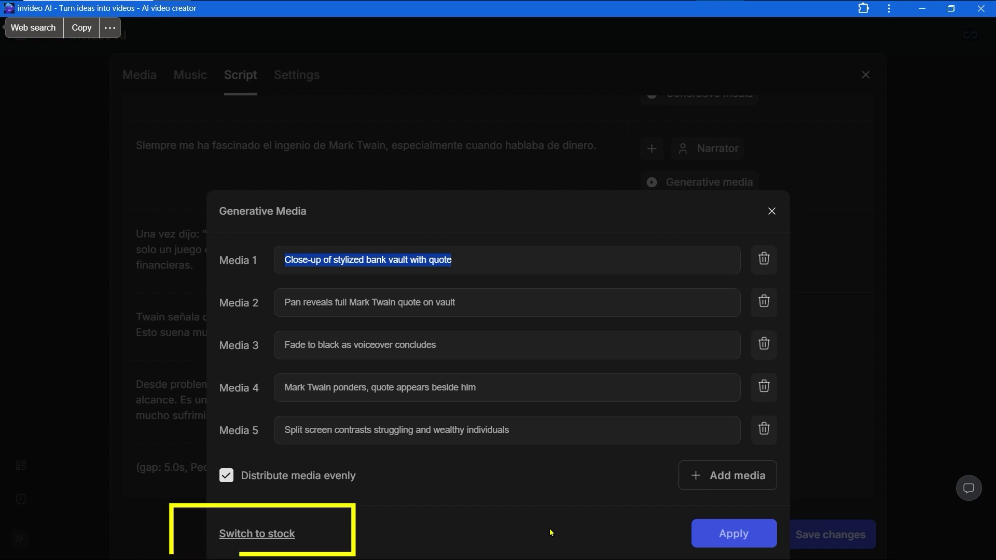
{"action": "left_click", "coordinate": [728, 475]}
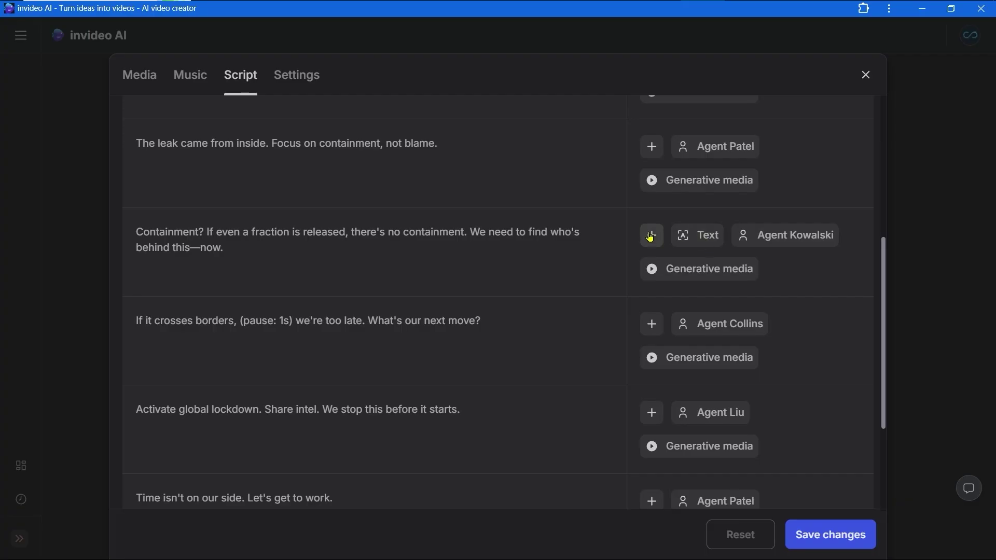
Step: Add a text element to Agent Kowalski's line, then bring up the second line's Edit script menu
{"action": "left_click", "coordinate": [652, 235]}
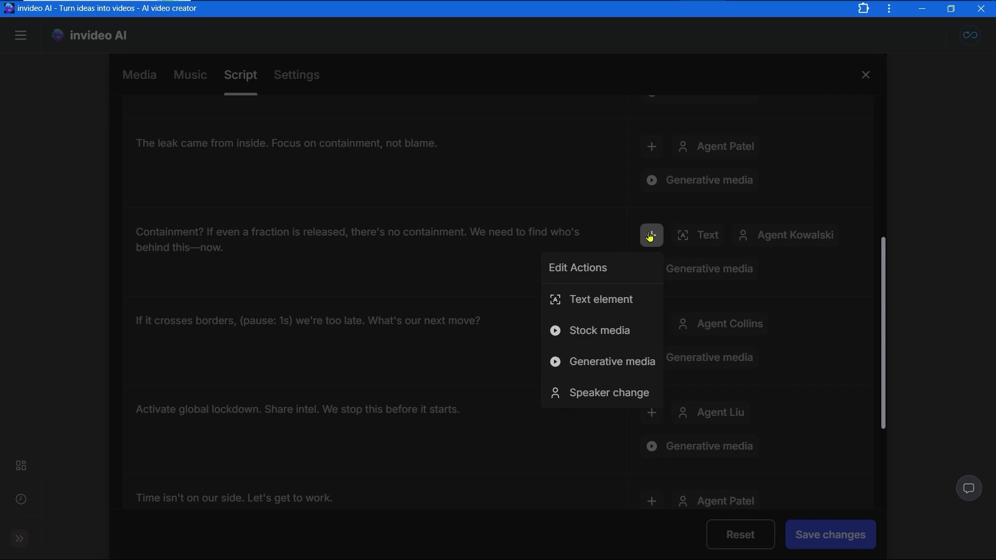
{"action": "left_click", "coordinate": [614, 302]}
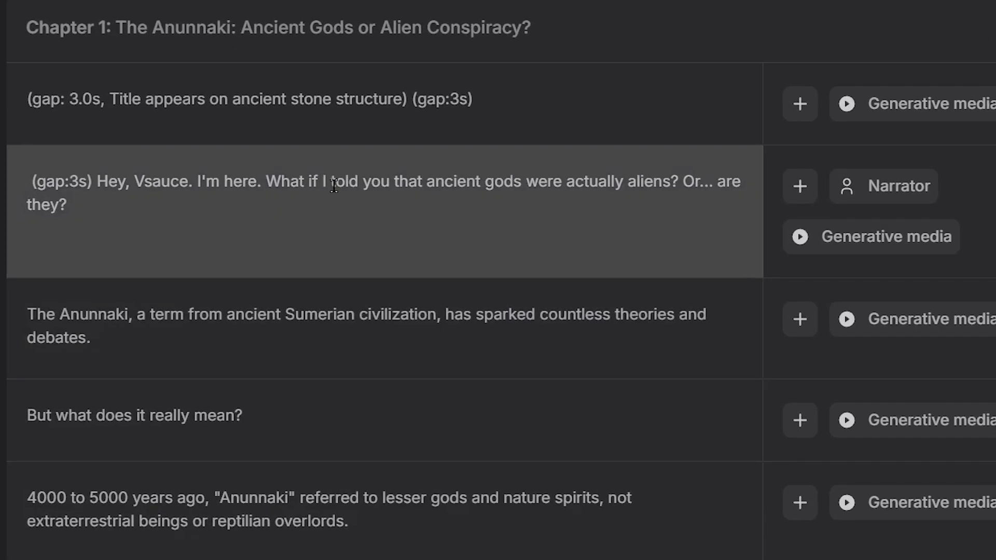
{"action": "left_click", "coordinate": [267, 182]}
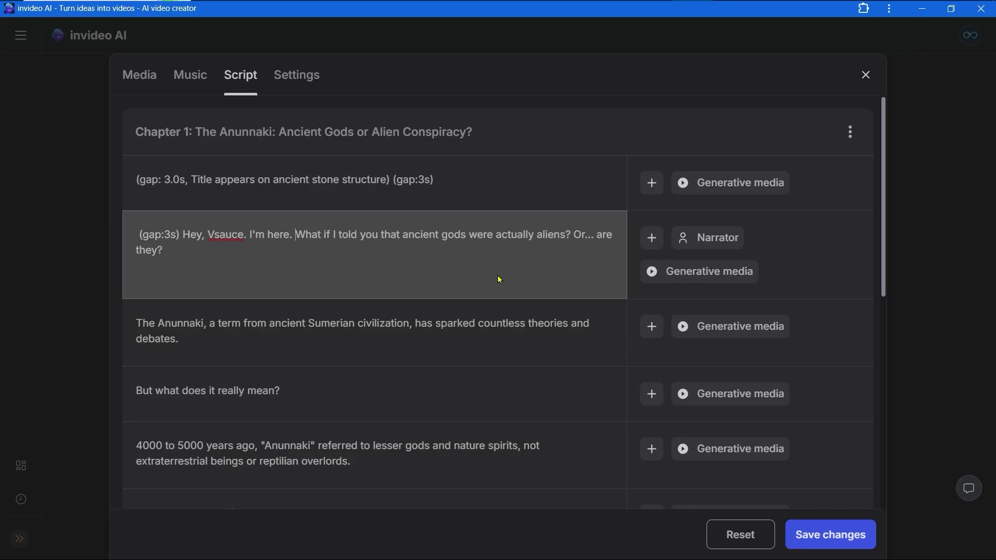
{"action": "right_click", "coordinate": [500, 279]}
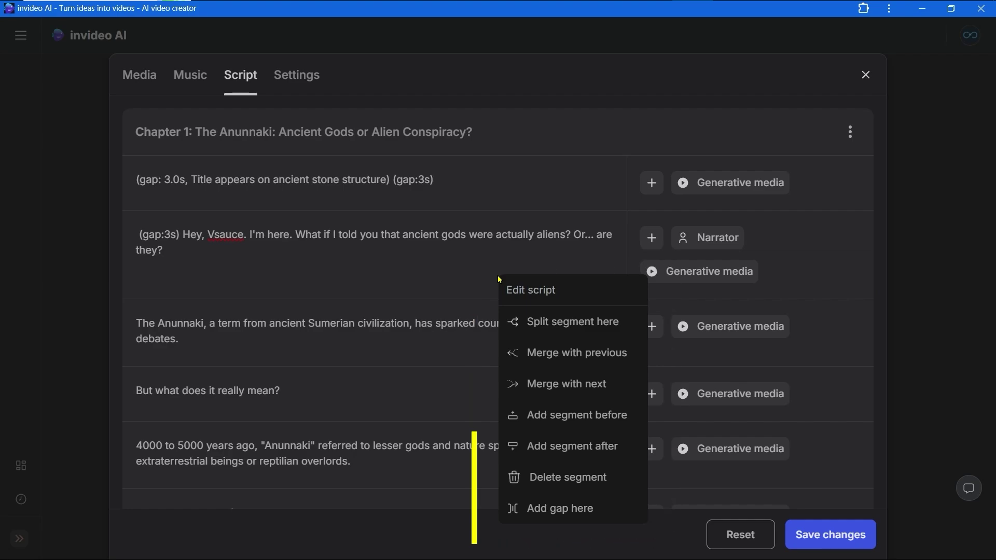
{"action": "left_click", "coordinate": [467, 262]}
{"action": "left_click", "coordinate": [299, 232]}
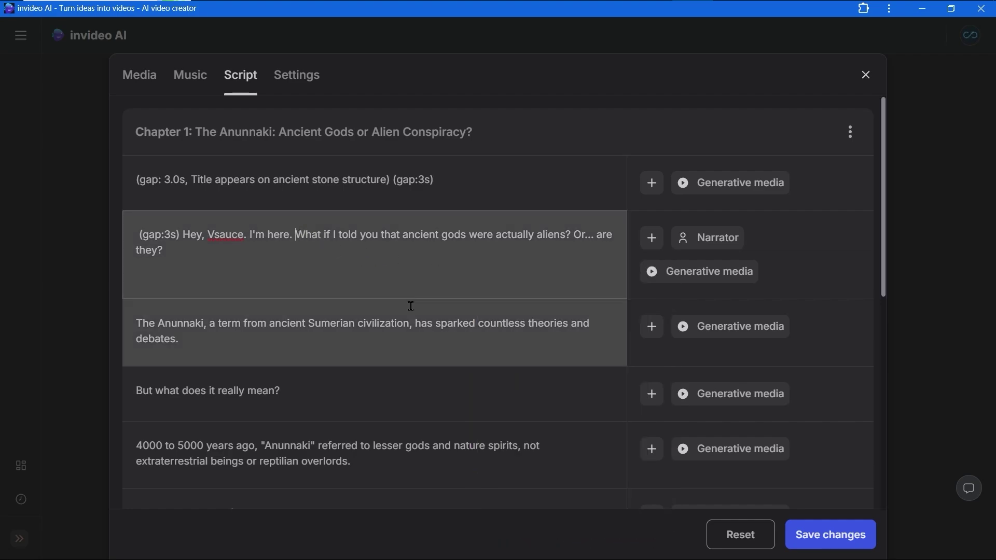
{"action": "right_click", "coordinate": [368, 264]}
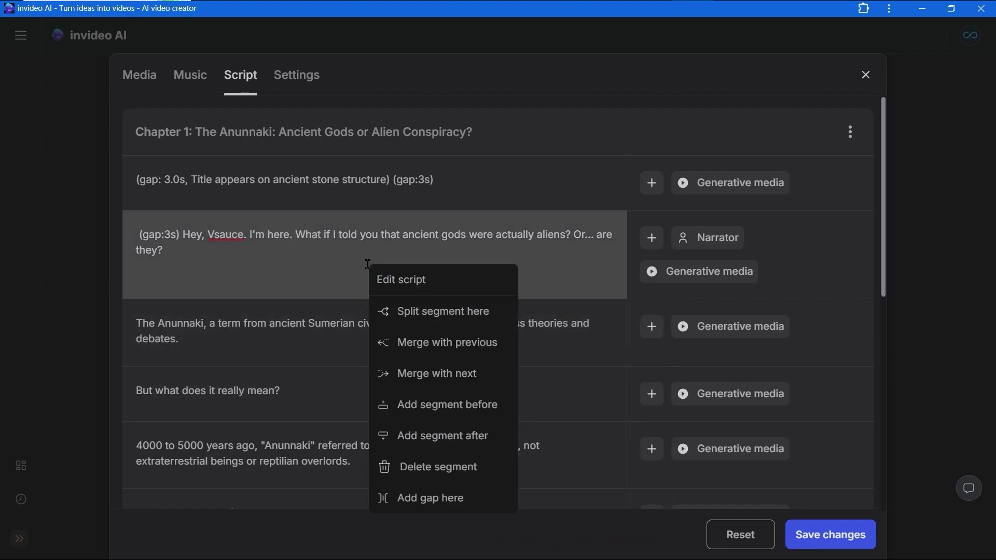
Step: Insert a 3-second pause after 'they?' and delete a script segment
{"action": "left_click", "coordinate": [447, 494]}
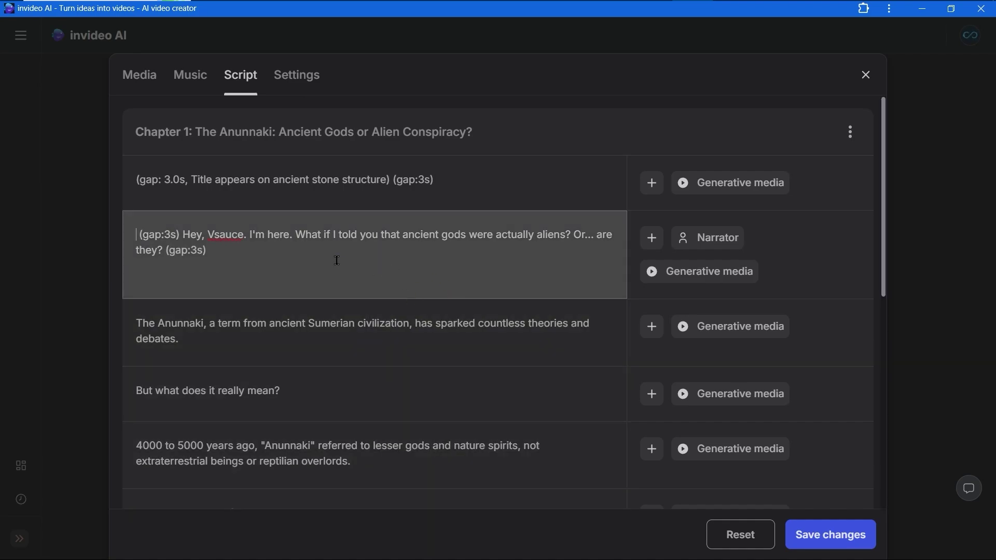
{"action": "left_click", "coordinate": [293, 235]}
{"action": "right_click", "coordinate": [297, 234]}
{"action": "left_click", "coordinate": [395, 436]}
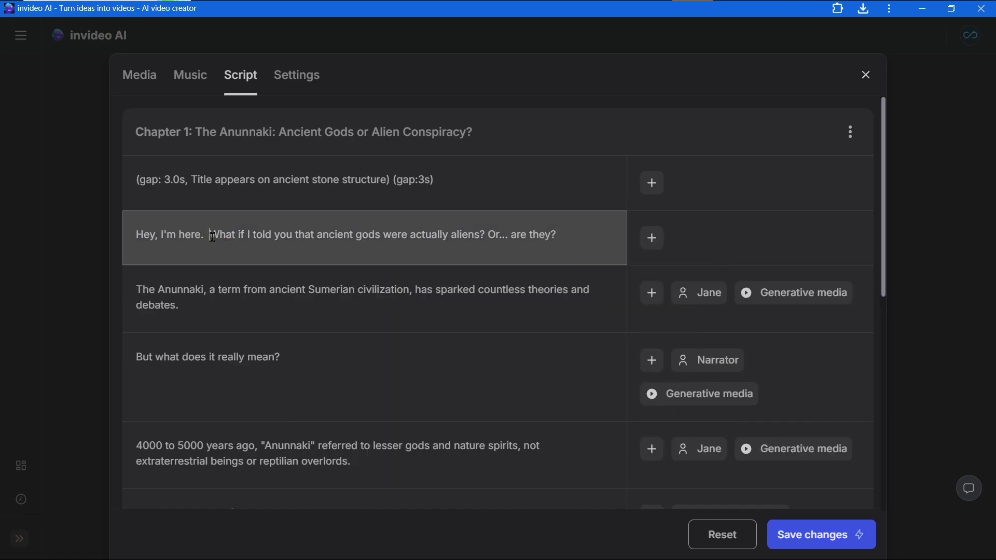
Step: Split the line after 'Hey, I'm here.' and add generative media to the new segment
{"action": "right_click", "coordinate": [208, 234]}
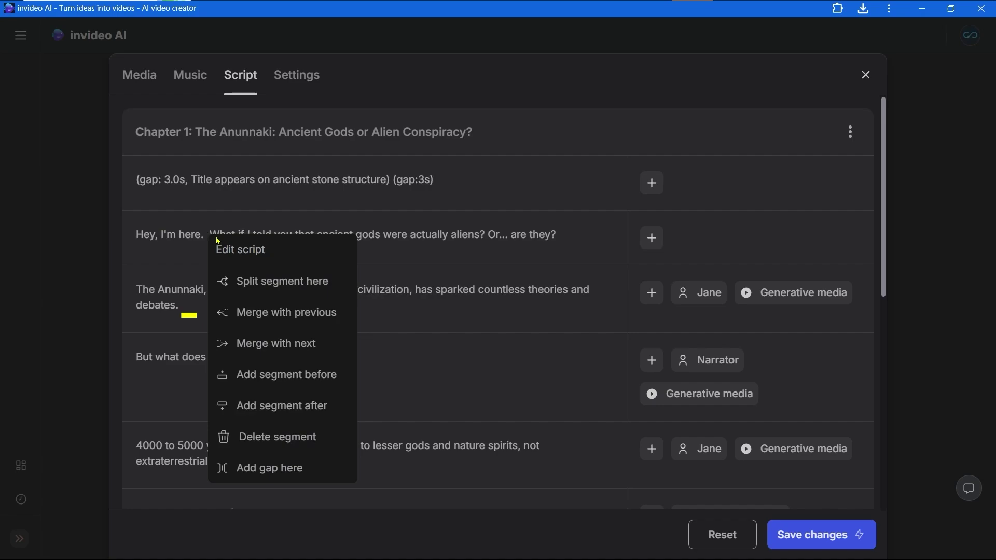
{"action": "left_click", "coordinate": [254, 284]}
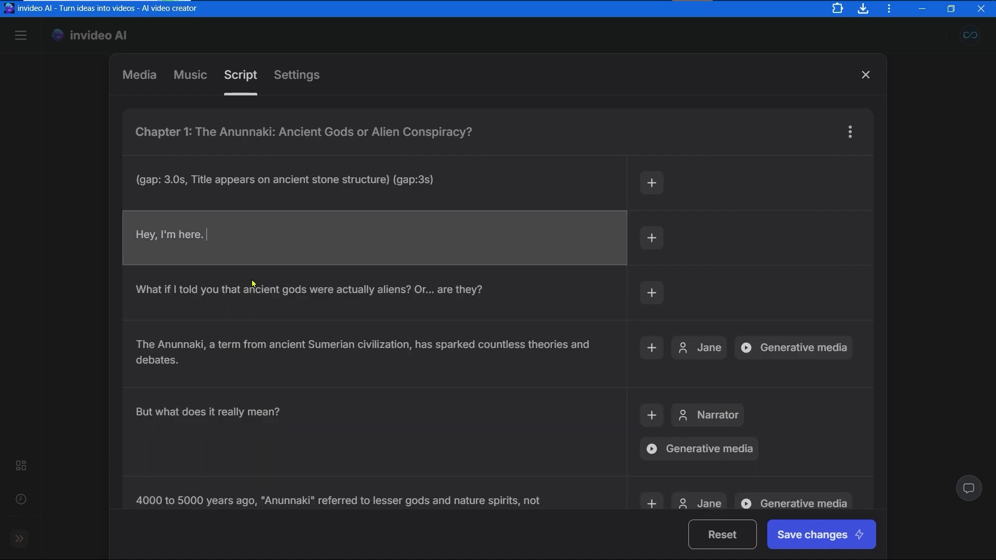
{"action": "left_click", "coordinate": [653, 295]}
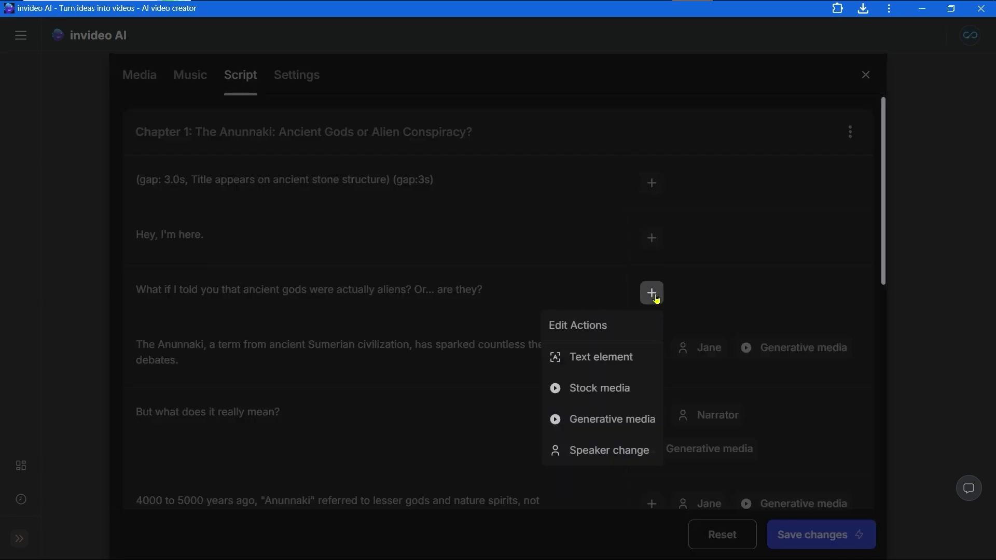
{"action": "left_click", "coordinate": [625, 426]}
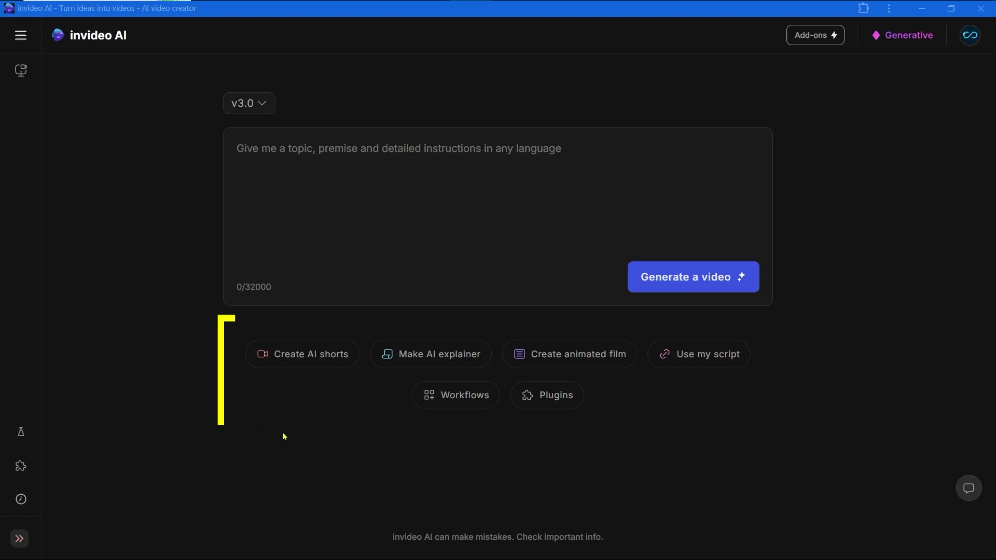
Step: Preview the AI shorts and AI explainer workflows, then close the workflows panel
{"action": "left_click", "coordinate": [289, 354]}
{"action": "key", "text": "Escape"}
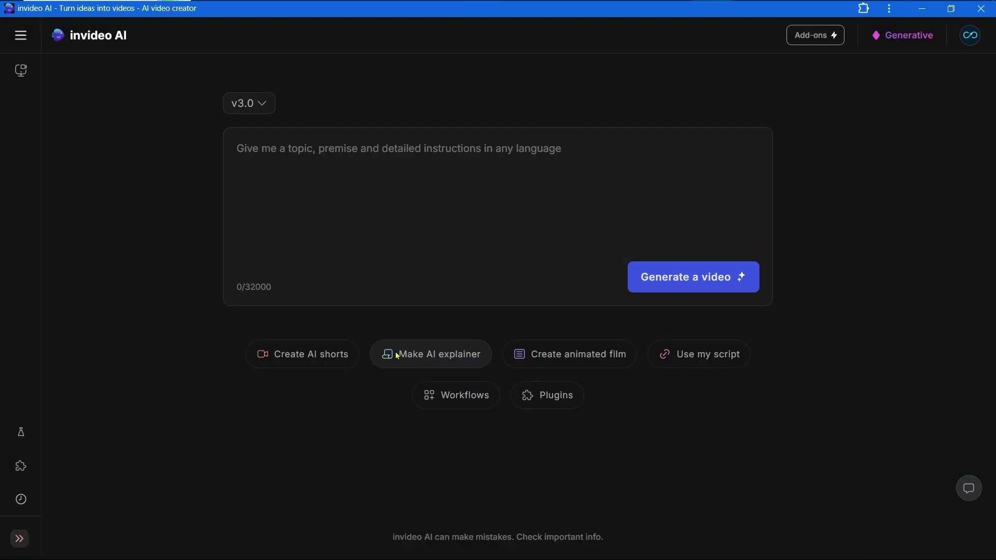
{"action": "left_click", "coordinate": [394, 354]}
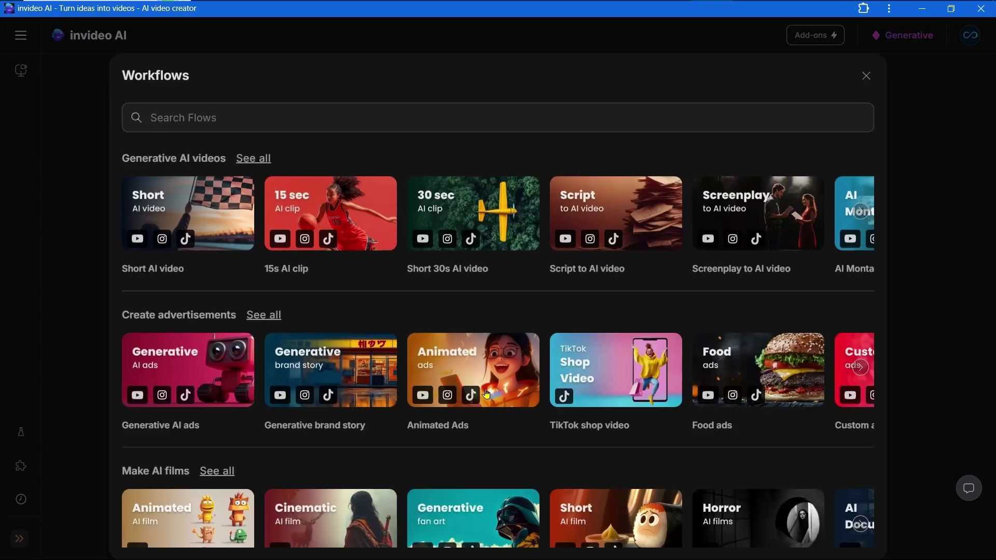
{"action": "scroll", "coordinate": [499, 394], "scroll_direction": "down", "scroll_amount": 7}
{"action": "key", "text": "Escape"}
Step: Check the plugins list, then show every Generative AI videos workflow
{"action": "left_click", "coordinate": [547, 399]}
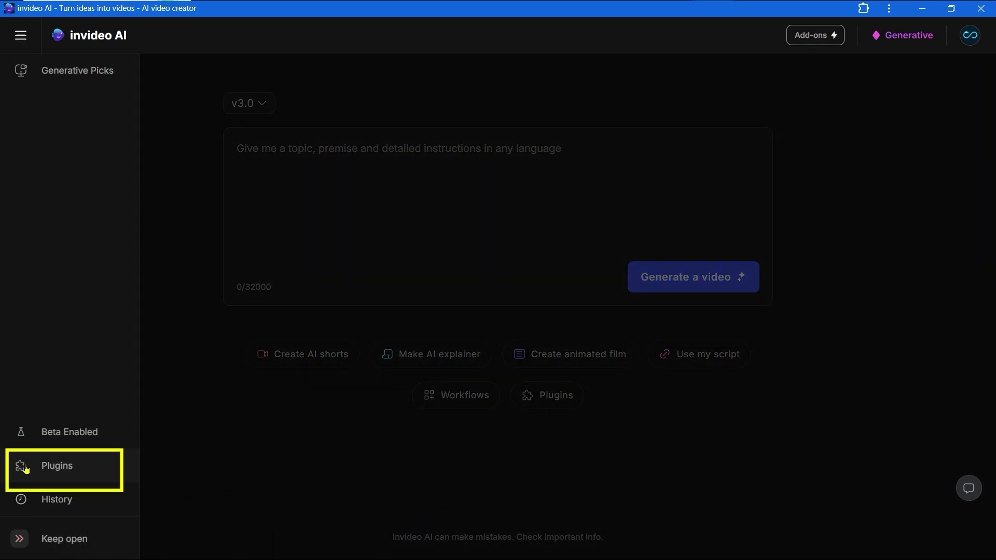
{"action": "left_click", "coordinate": [22, 469]}
{"action": "left_click", "coordinate": [452, 396]}
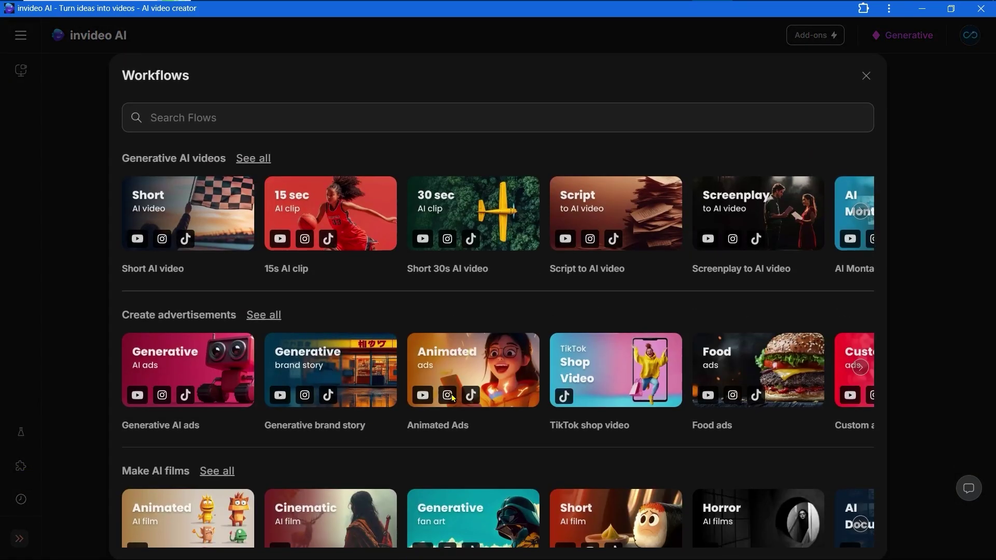
{"action": "left_click", "coordinate": [254, 160]}
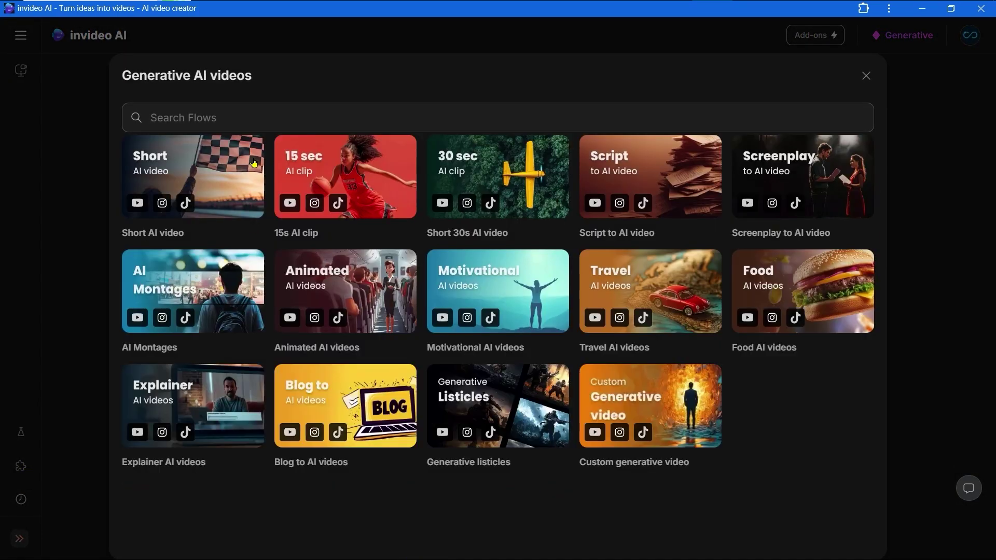
Step: Return to the workflows overview and review the Disney Pixar form's duration and platform options
{"action": "left_click", "coordinate": [867, 76]}
{"action": "scroll", "coordinate": [289, 243], "scroll_direction": "down", "scroll_amount": 3}
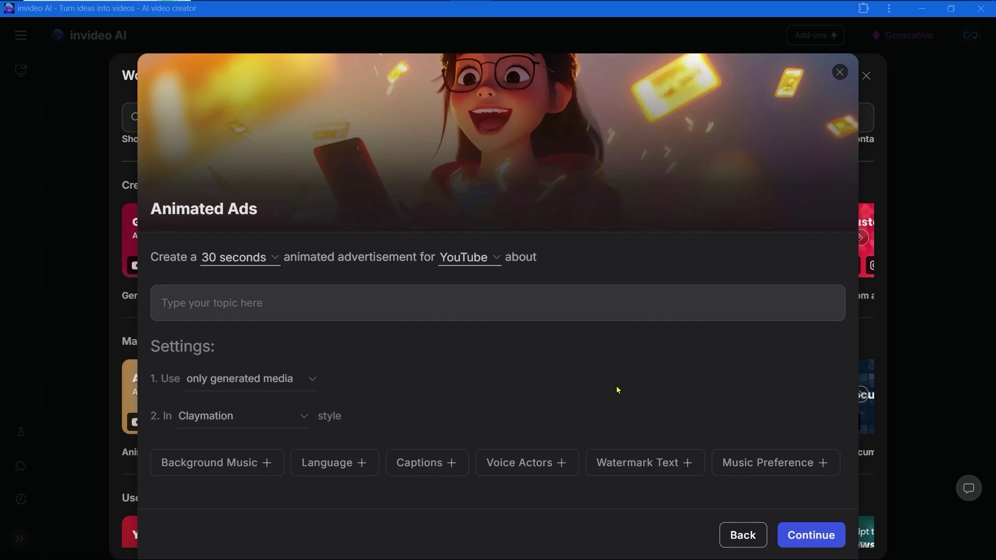
{"action": "left_click", "coordinate": [244, 258]}
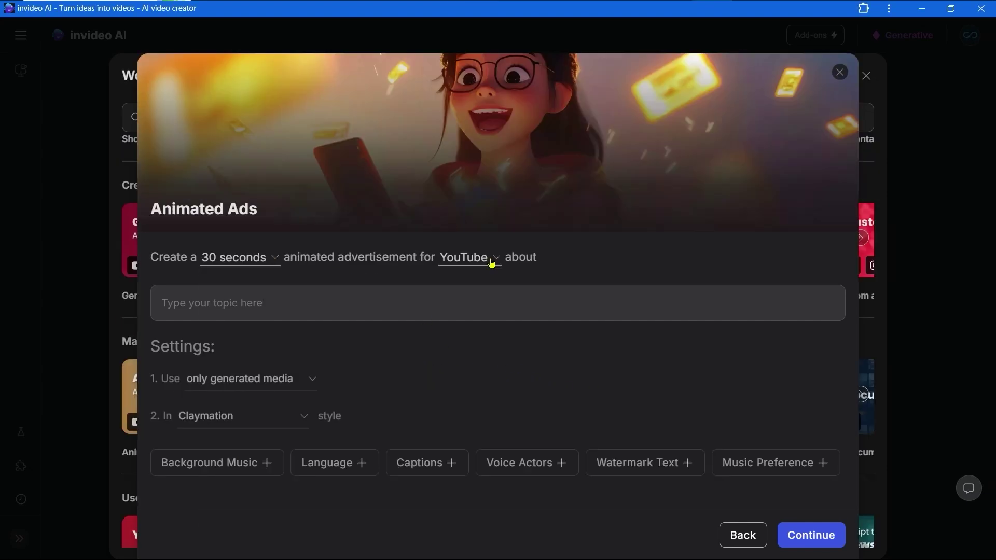
{"action": "left_click", "coordinate": [492, 262]}
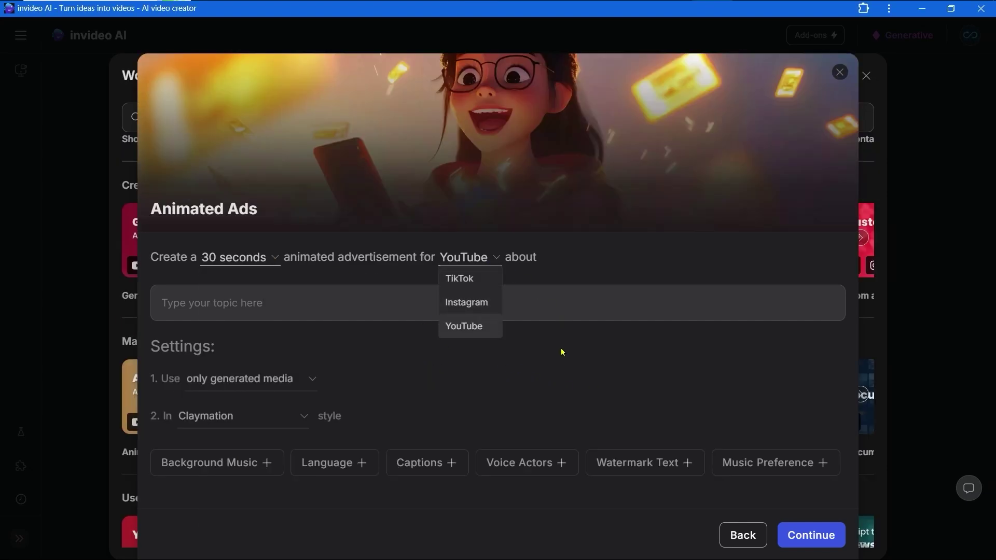
Step: Add fast, energetic background music, subtitles and an empty watermark text setting
{"action": "left_click", "coordinate": [267, 418]}
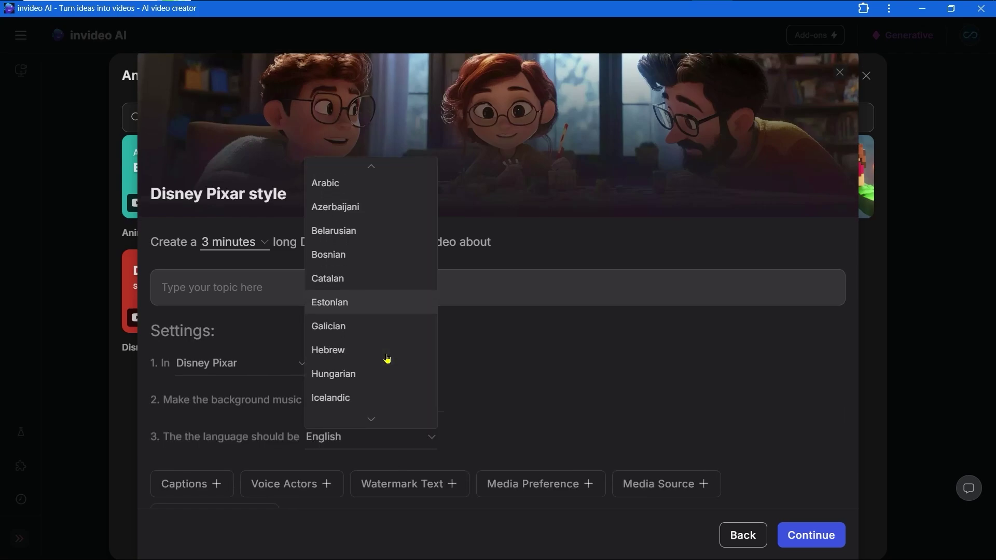
{"action": "scroll", "coordinate": [388, 359], "scroll_direction": "down", "scroll_amount": 5}
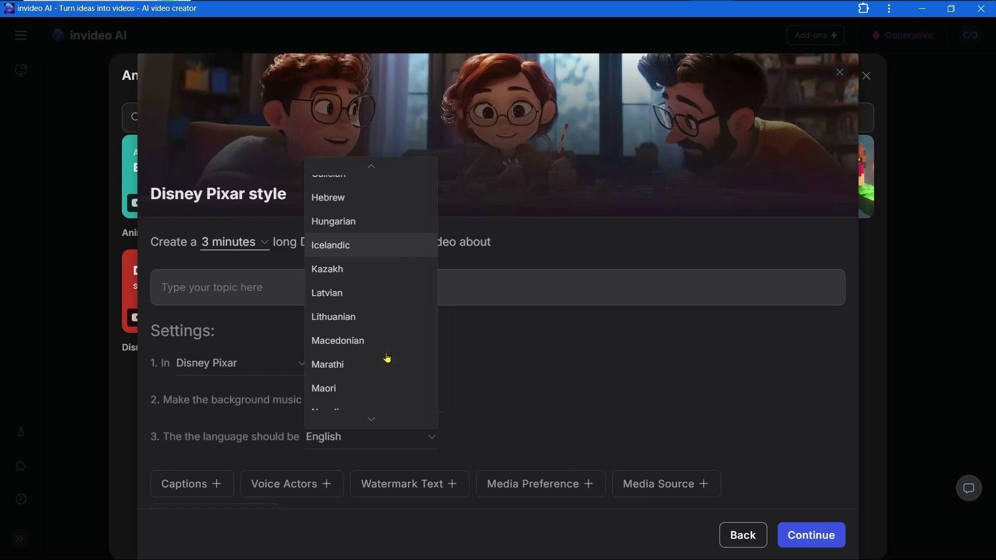
{"action": "scroll", "coordinate": [387, 359], "scroll_direction": "down", "scroll_amount": 3}
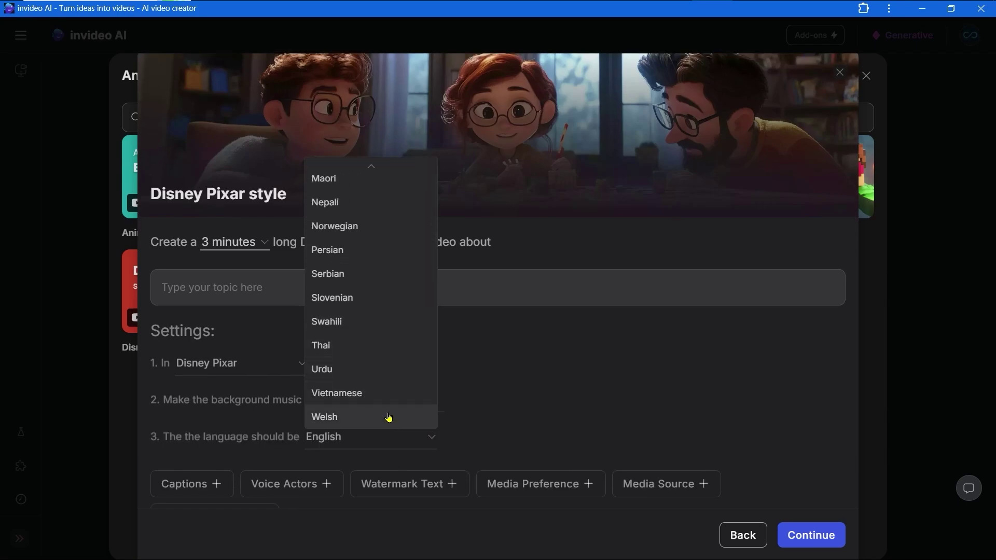
{"action": "left_click", "coordinate": [216, 484]}
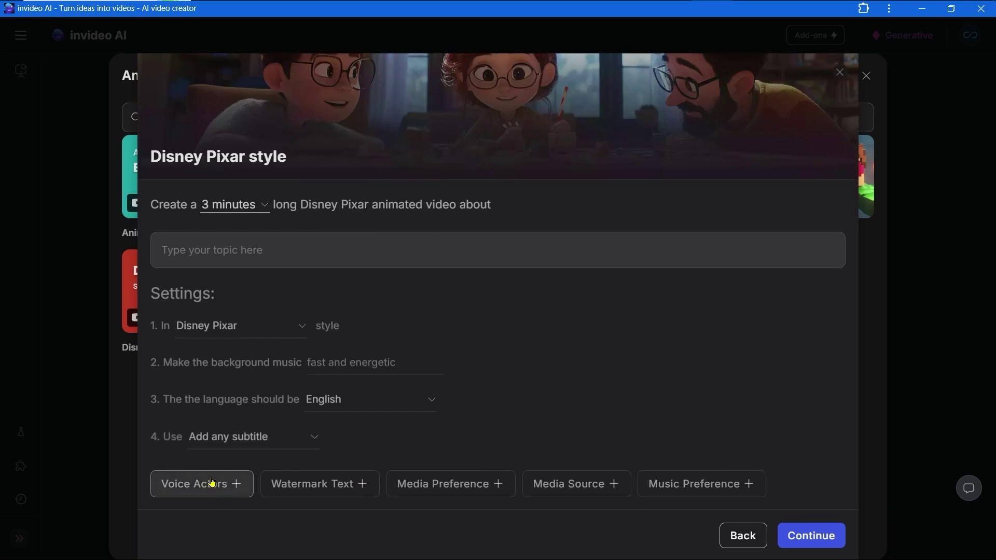
{"action": "left_click", "coordinate": [301, 440]}
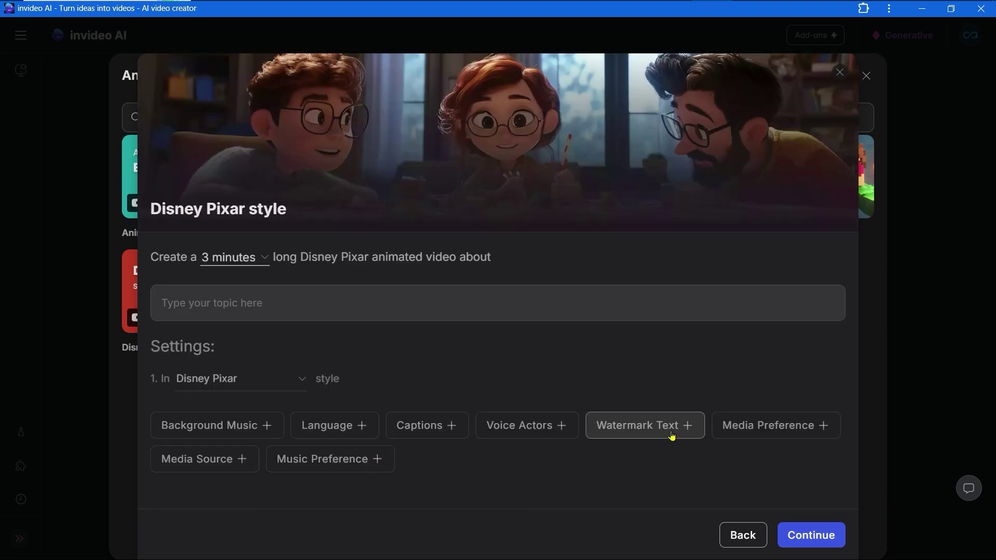
{"action": "left_click", "coordinate": [671, 438]}
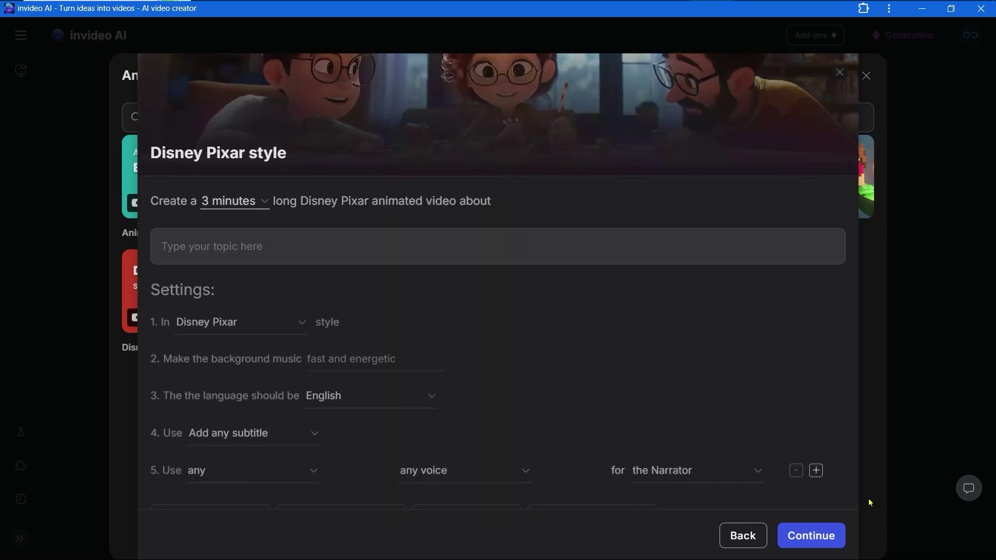
Step: Add voice rows for Speakers 1 through 5
{"action": "left_click", "coordinate": [816, 469]}
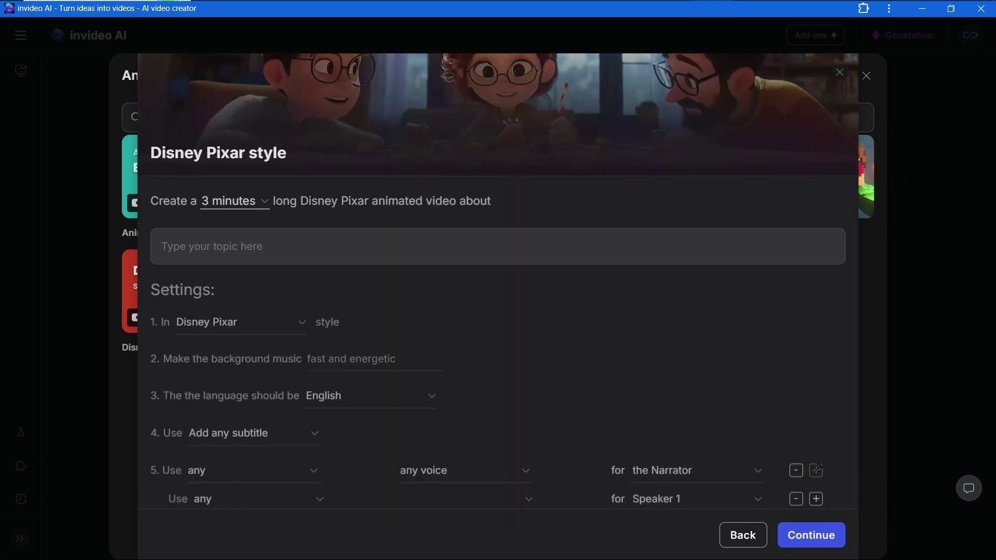
{"action": "scroll", "coordinate": [819, 457], "scroll_direction": "down", "scroll_amount": 1}
{"action": "left_click", "coordinate": [817, 435]}
{"action": "left_click", "coordinate": [817, 435]}
{"action": "left_click", "coordinate": [817, 434]}
{"action": "left_click", "coordinate": [817, 435]}
{"action": "scroll", "coordinate": [820, 438], "scroll_direction": "down", "scroll_amount": 2}
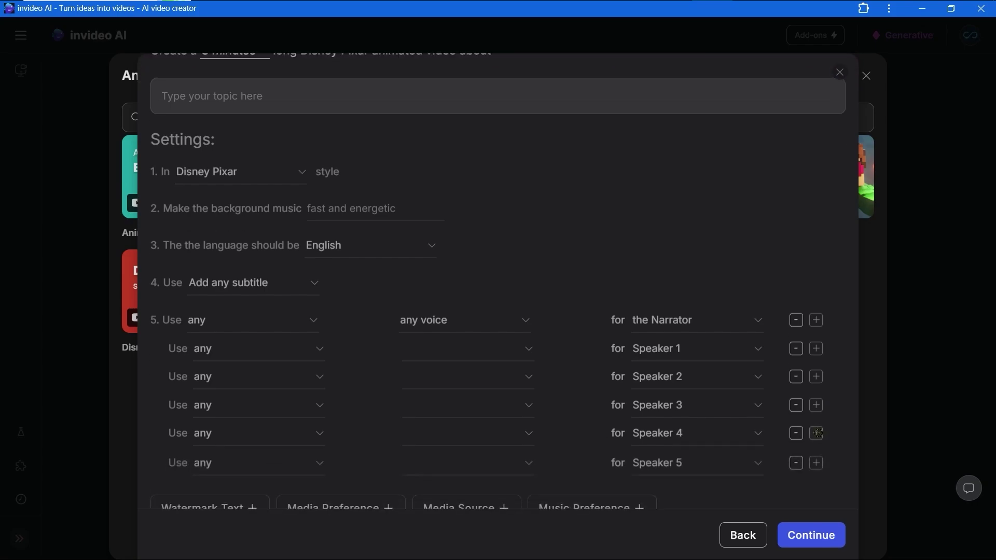
Step: Make the narrator male with a southern accent and Speaker 1 a male American young kid
{"action": "left_click", "coordinate": [303, 293]}
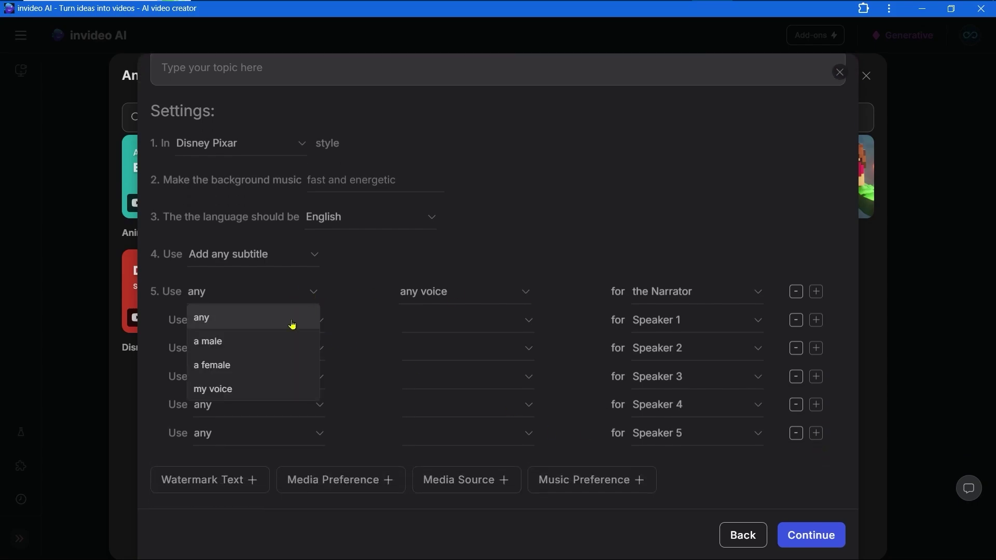
{"action": "left_click", "coordinate": [291, 340]}
{"action": "left_click", "coordinate": [482, 292]}
{"action": "scroll", "coordinate": [506, 188], "scroll_direction": "down", "scroll_amount": 1}
{"action": "left_click", "coordinate": [468, 52]}
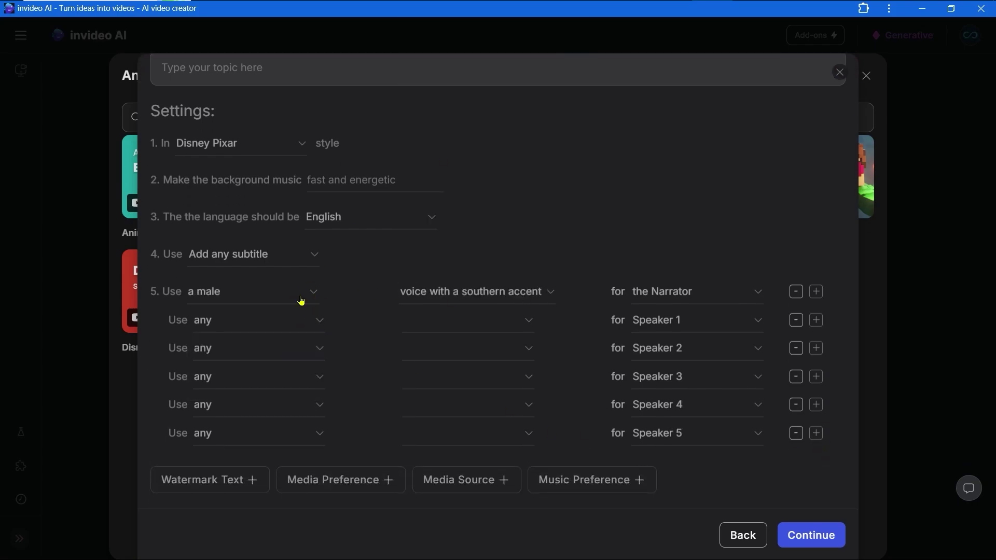
{"action": "left_click", "coordinate": [259, 320]}
{"action": "left_click", "coordinate": [271, 369]}
{"action": "left_click", "coordinate": [467, 320]}
{"action": "left_click", "coordinate": [485, 266]}
Step: Make Speaker 2 a female transatlantic voice and Speaker 3 a male Castilian Spanish voice
{"action": "left_click", "coordinate": [270, 343]}
{"action": "left_click", "coordinate": [264, 419]}
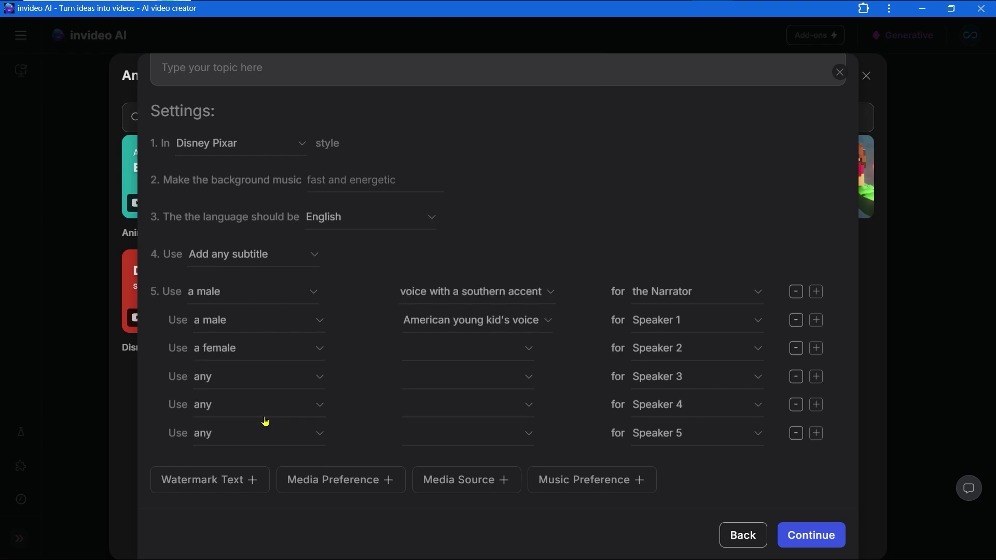
{"action": "left_click", "coordinate": [499, 351]}
{"action": "left_click", "coordinate": [429, 260]}
{"action": "left_click", "coordinate": [256, 390]}
{"action": "left_click", "coordinate": [243, 432]}
{"action": "left_click", "coordinate": [467, 376]}
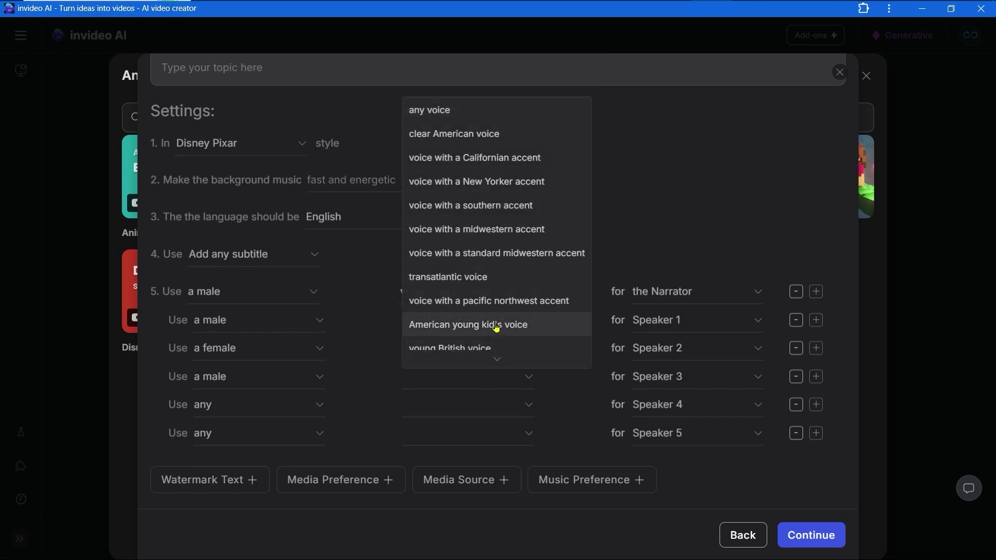
{"action": "left_click", "coordinate": [432, 322]}
Step: Make Speaker 4 male Brazilian Portuguese, give Speaker 5 the second recorded voice, and send the prompt
{"action": "left_click", "coordinate": [270, 406]}
{"action": "left_click", "coordinate": [238, 453]}
{"action": "left_click", "coordinate": [478, 410]}
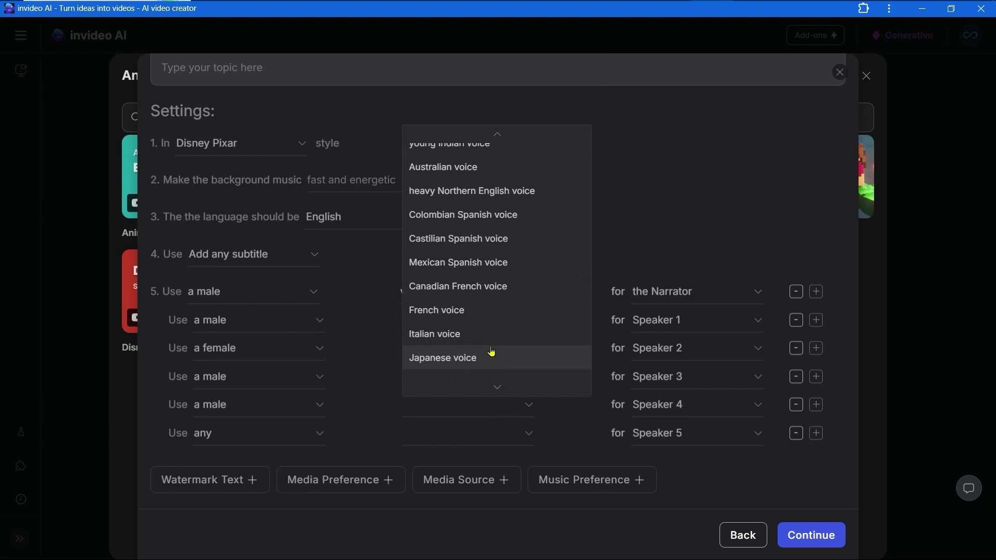
{"action": "left_click", "coordinate": [487, 352]}
{"action": "left_click", "coordinate": [283, 433]}
{"action": "left_click", "coordinate": [231, 529]}
{"action": "left_click", "coordinate": [510, 431]}
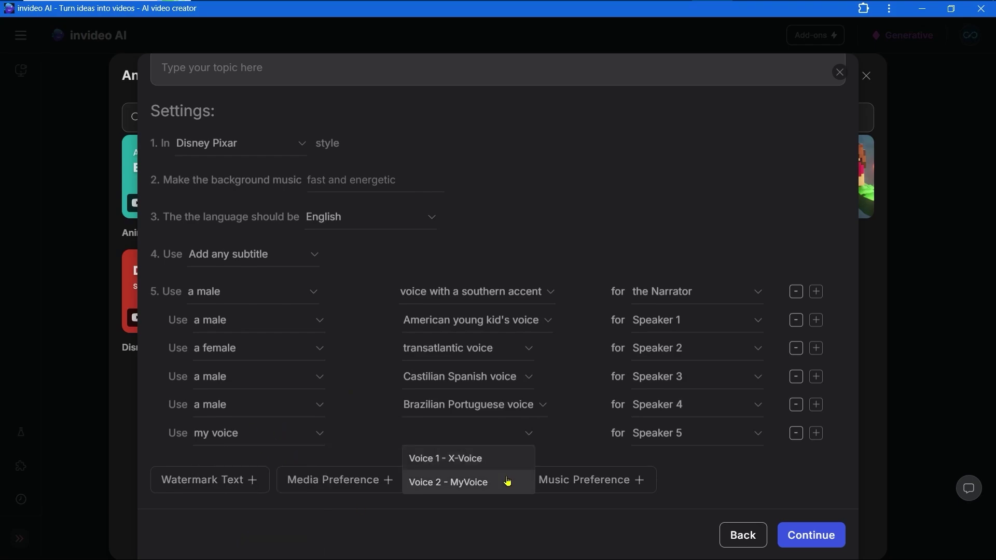
{"action": "left_click", "coordinate": [498, 481]}
{"action": "left_click", "coordinate": [826, 544]}
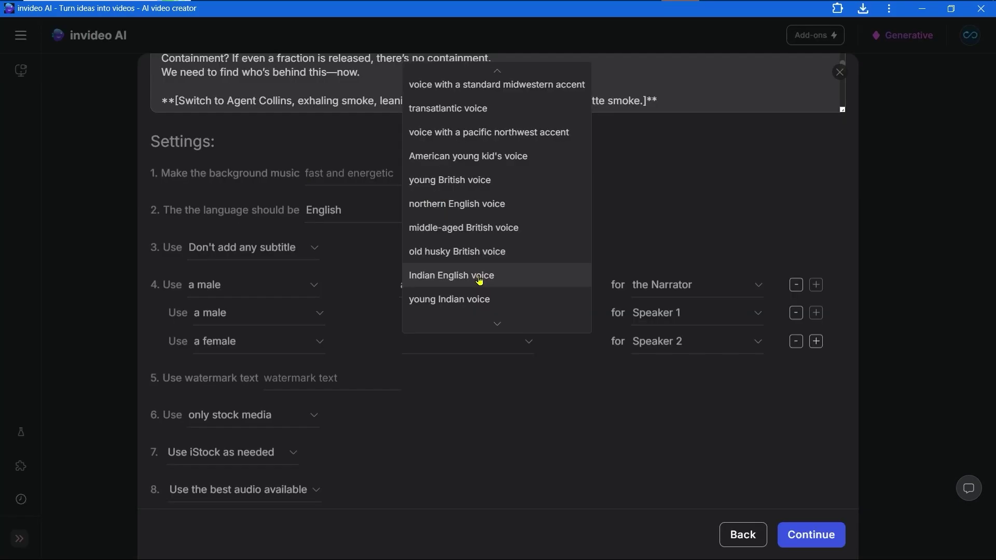
Step: Give Speaker 2 an Indian English voice, add Speaker 3 as a male New Yorker, and add male Speaker 4
{"action": "left_click", "coordinate": [415, 276]}
{"action": "left_click", "coordinate": [817, 341]}
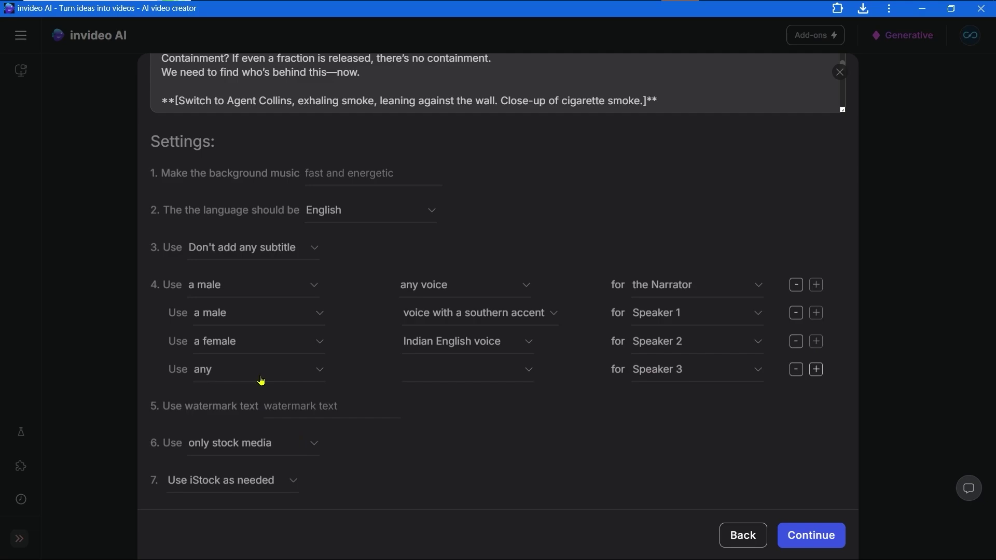
{"action": "left_click", "coordinate": [259, 370]}
{"action": "left_click", "coordinate": [251, 421]}
{"action": "left_click", "coordinate": [529, 371]}
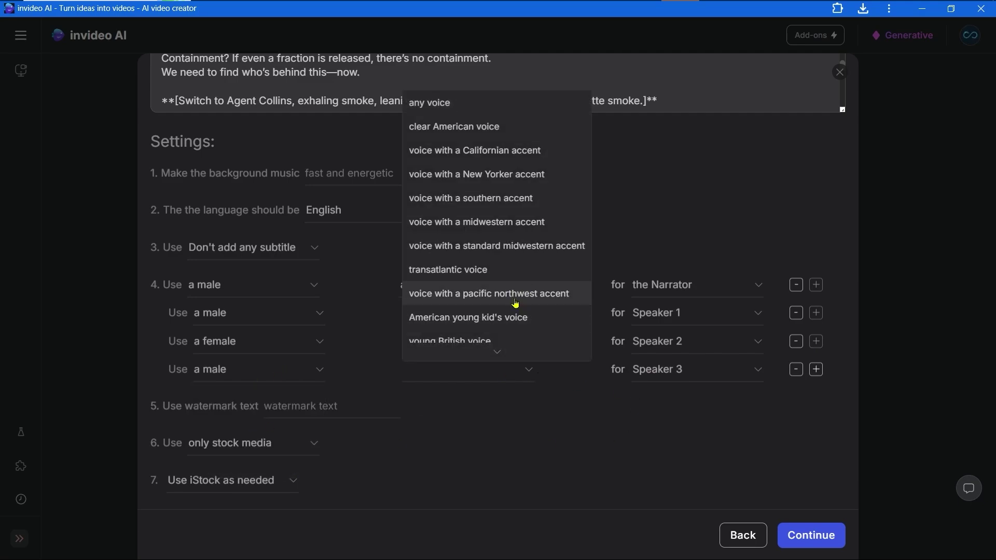
{"action": "left_click", "coordinate": [498, 174]}
{"action": "left_click", "coordinate": [817, 369]}
{"action": "left_click", "coordinate": [259, 398]}
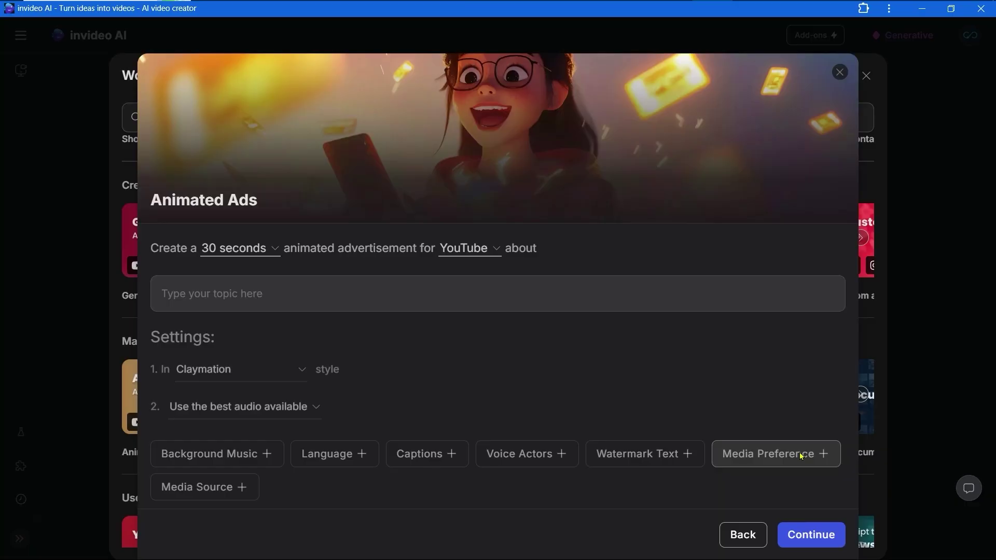
Step: Set the Animated Ads preset to use only stock media
{"action": "left_click", "coordinate": [801, 455]}
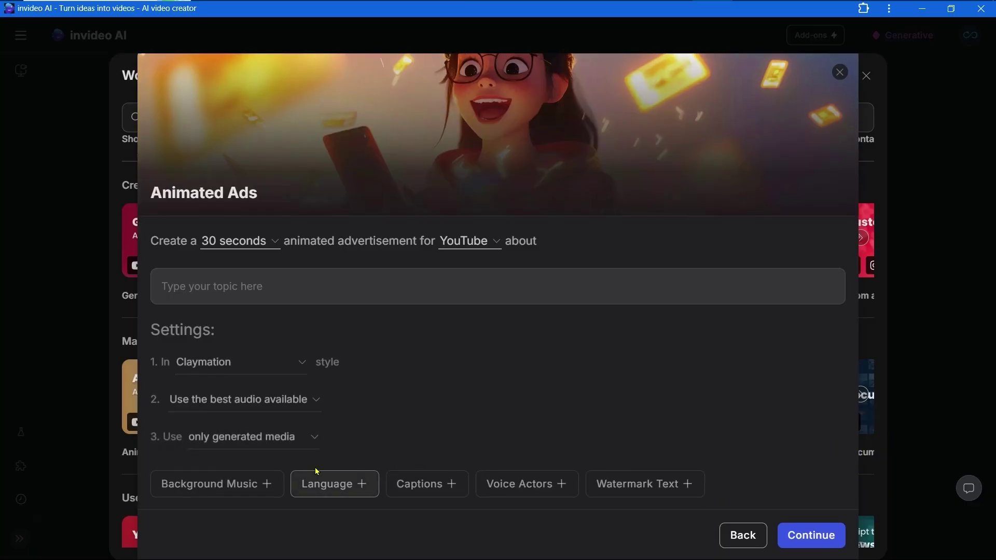
{"action": "left_click", "coordinate": [307, 446]}
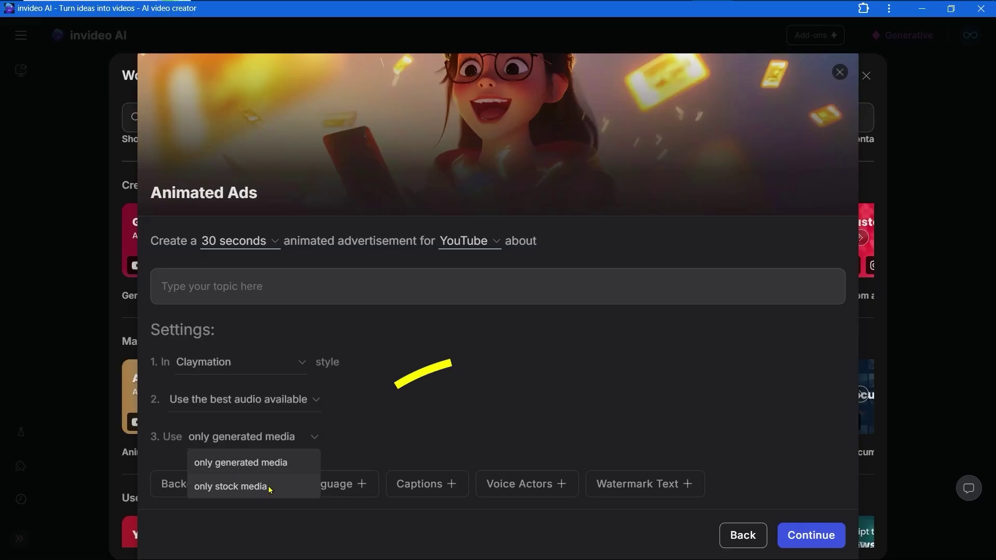
{"action": "left_click", "coordinate": [248, 486]}
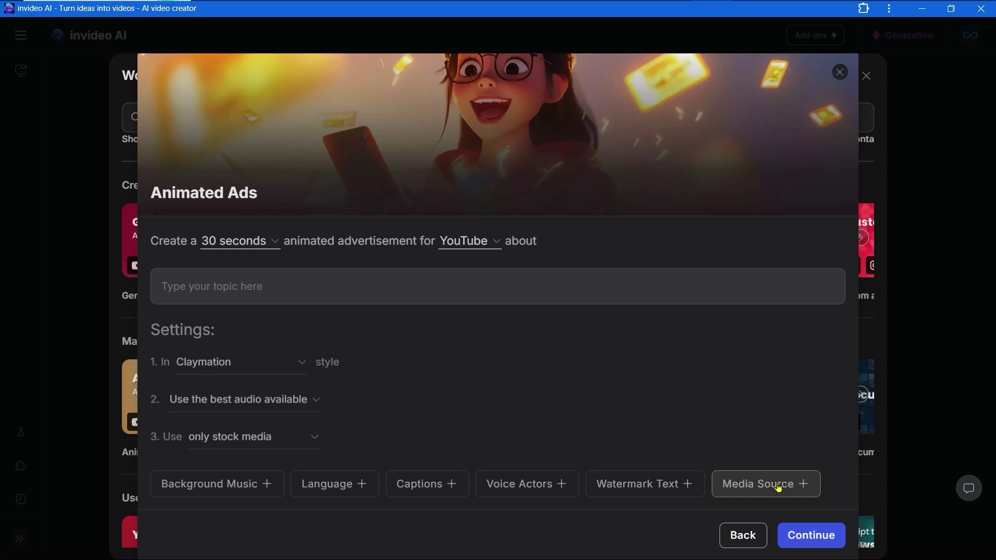
Step: Add Media Source (iStock as needed) and Music Preference (best audio) settings to the preset
{"action": "left_click", "coordinate": [667, 390]}
{"action": "left_click", "coordinate": [294, 470]}
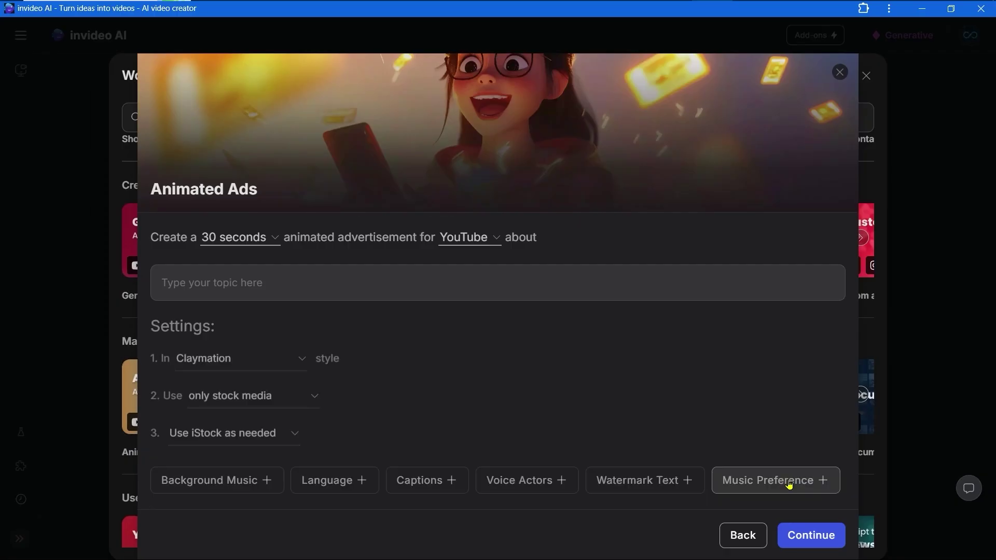
{"action": "left_click", "coordinate": [789, 485]}
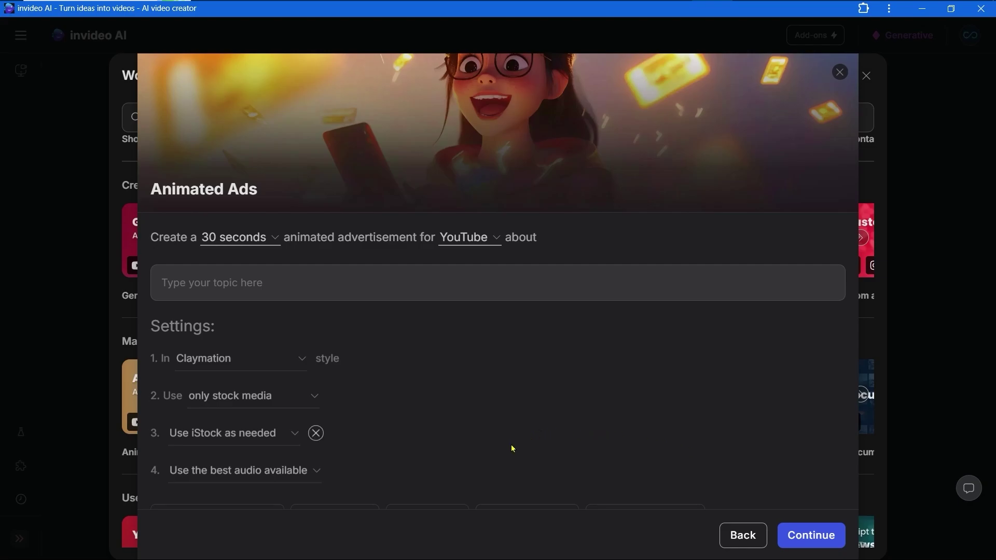
{"action": "left_click", "coordinate": [315, 474]}
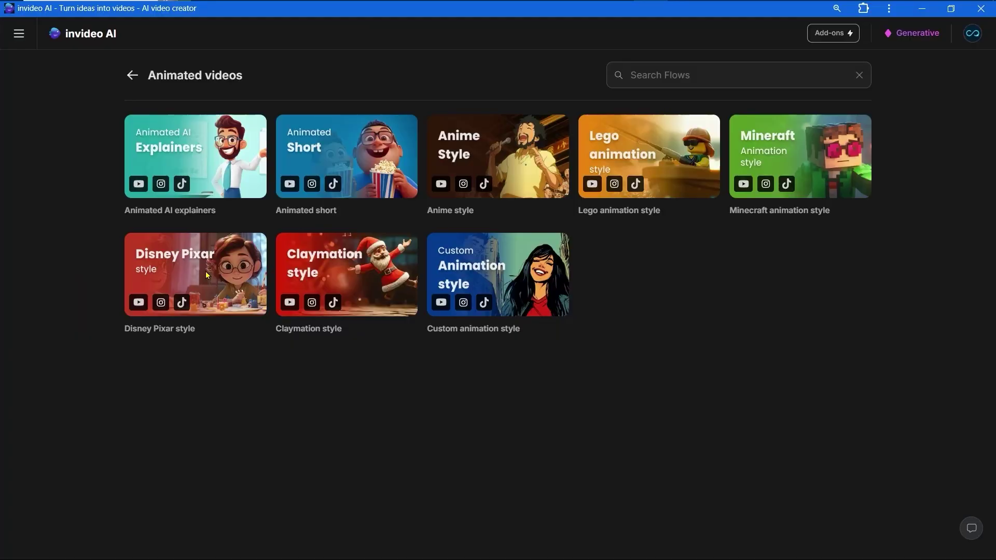
Step: Start a 1-minute Disney Pixar style video from the steampunk alien boy and girl story
{"action": "left_click", "coordinate": [36, 270]}
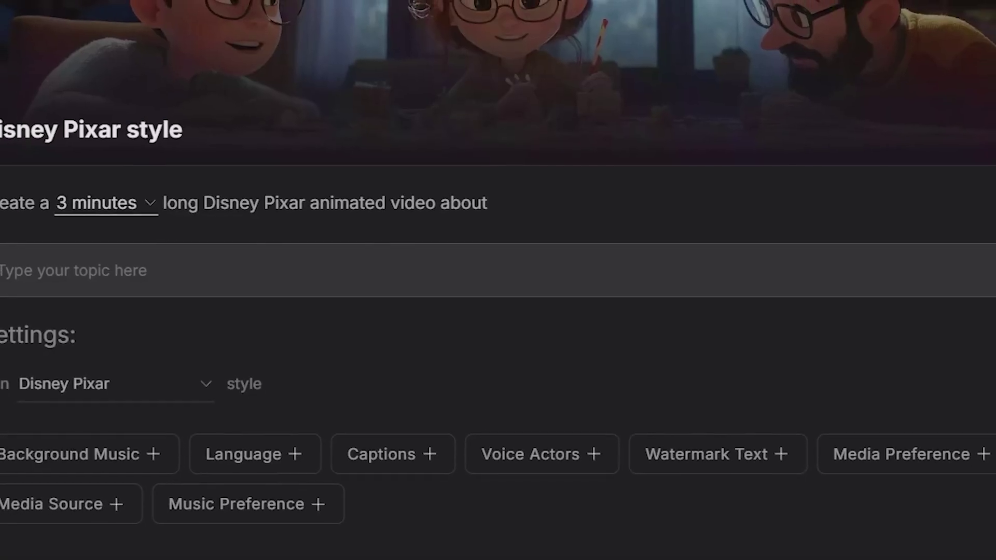
{"action": "left_click", "coordinate": [150, 203]}
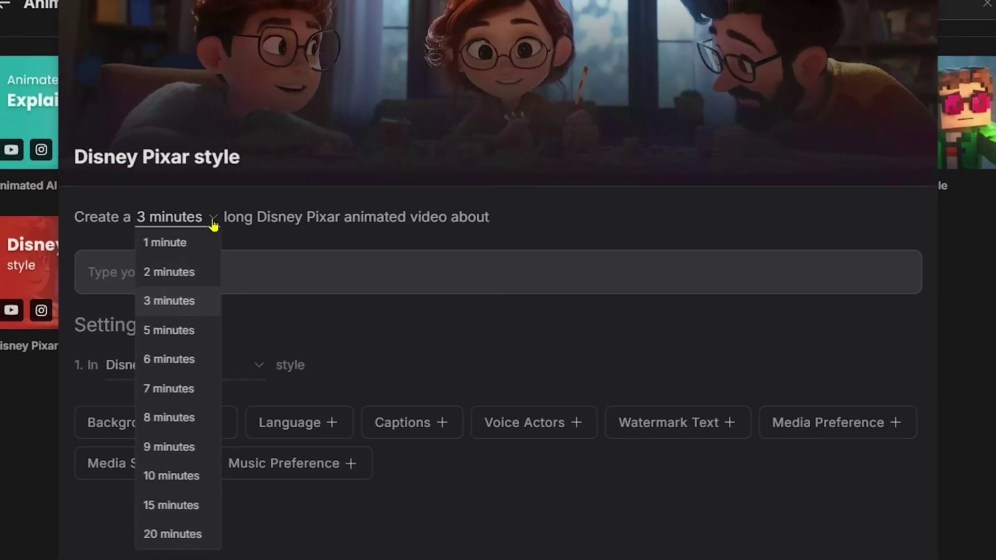
{"action": "left_click", "coordinate": [206, 245]}
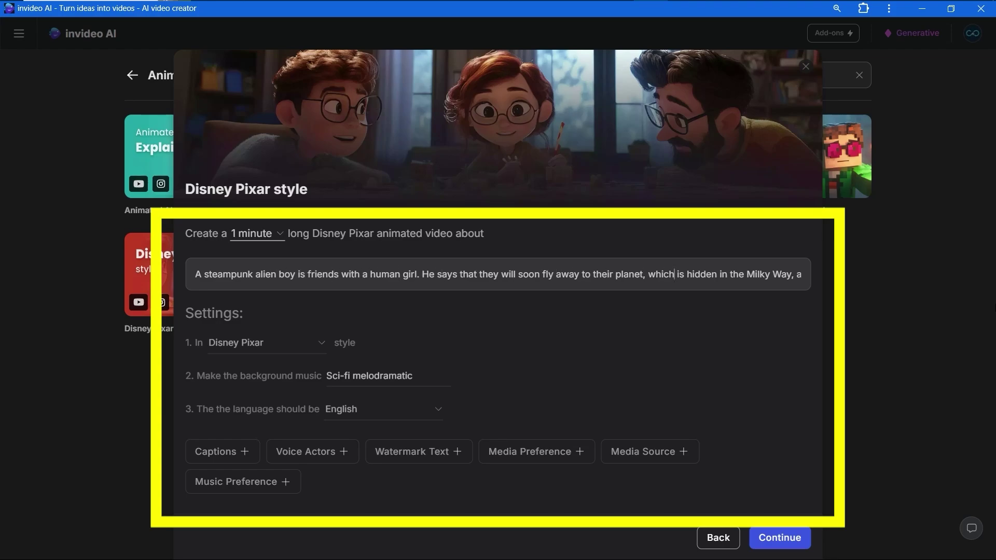
{"action": "type", "text": "nd invites the girl to fly with him"}
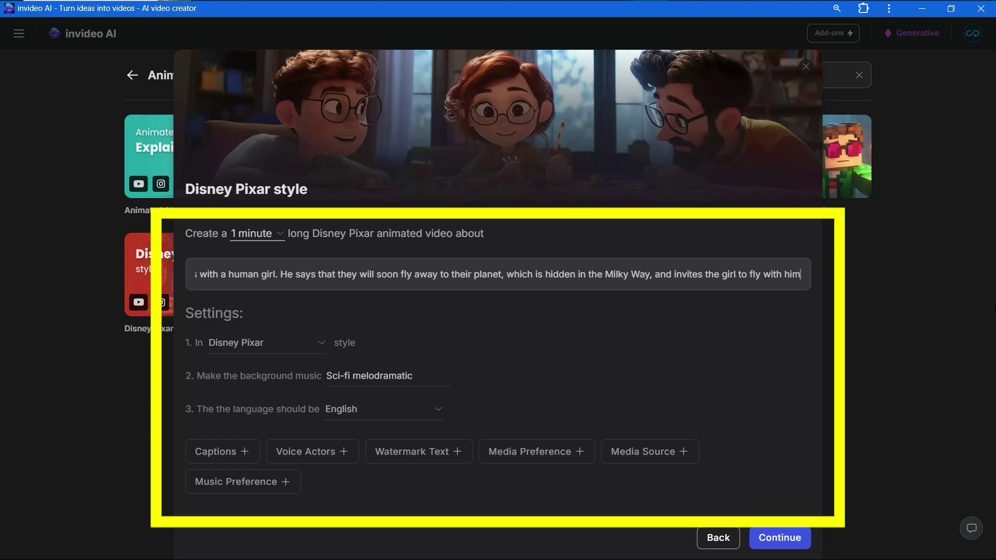
{"action": "type", "text": ". The girl says that she can't, that she has a family on Earth. The steampunk alien boy flies away on a starship, the girl cries and says"}
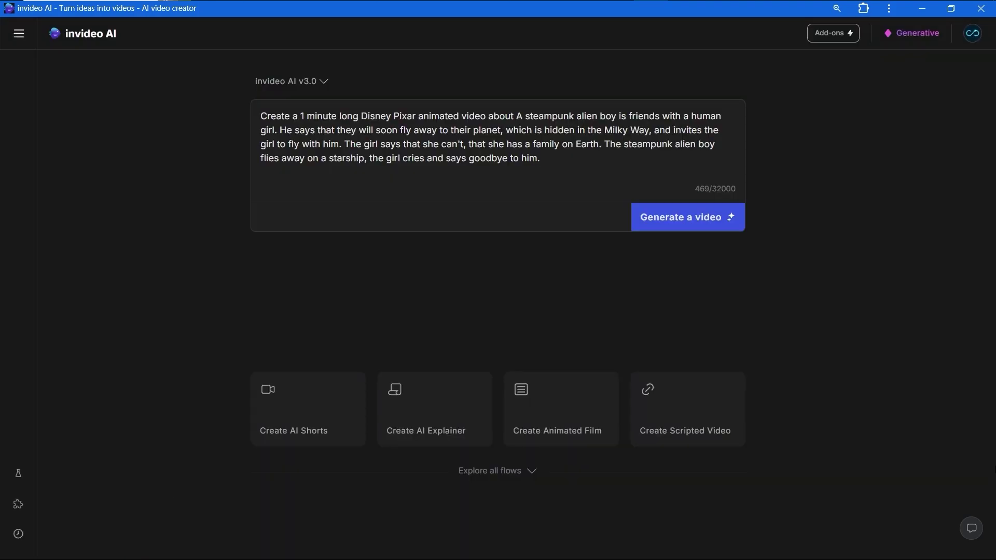
{"action": "key", "text": "Return"}
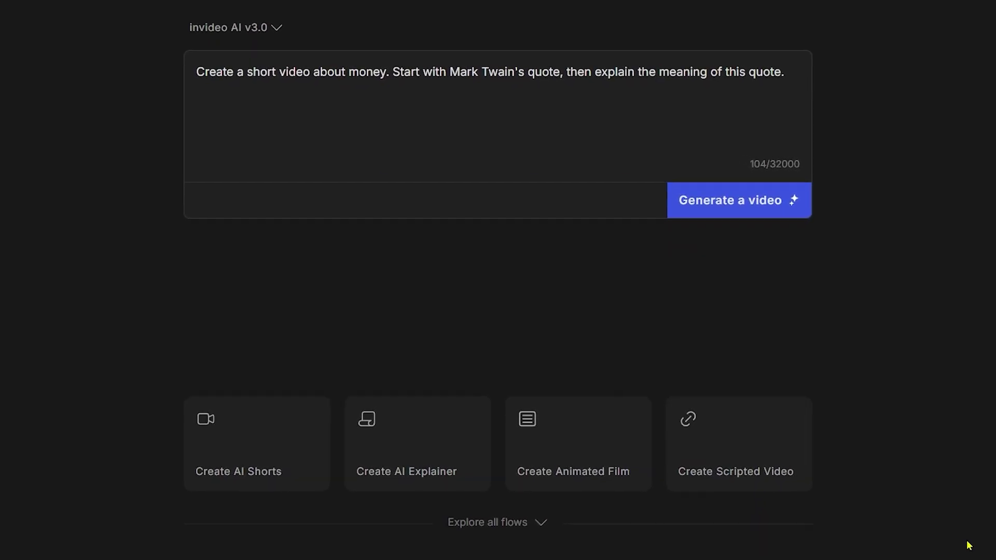
Step: Generate the Mark Twain money video with Animation, 30 Seconds and Youtube Shorts options
{"action": "left_click", "coordinate": [734, 198]}
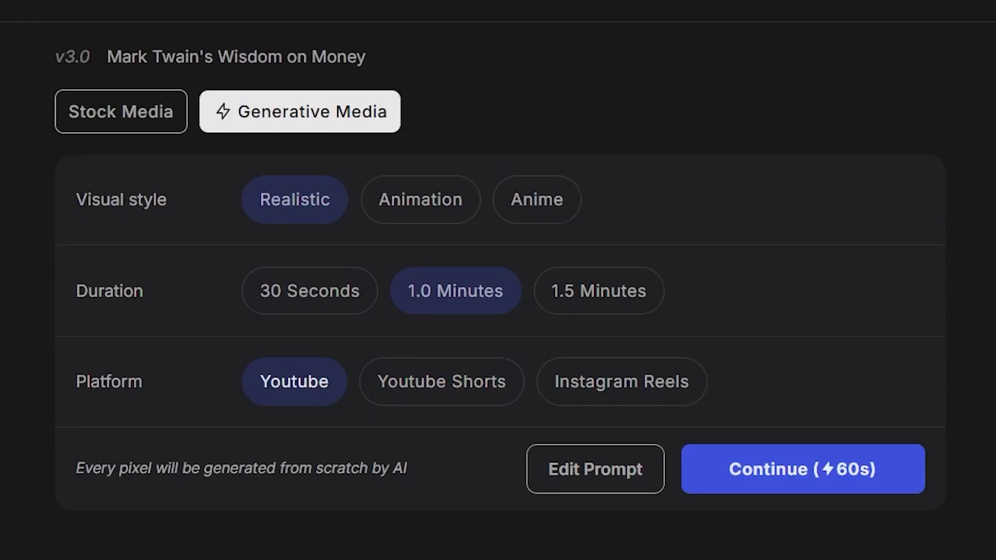
{"action": "left_click", "coordinate": [411, 215]}
{"action": "left_click", "coordinate": [303, 295]}
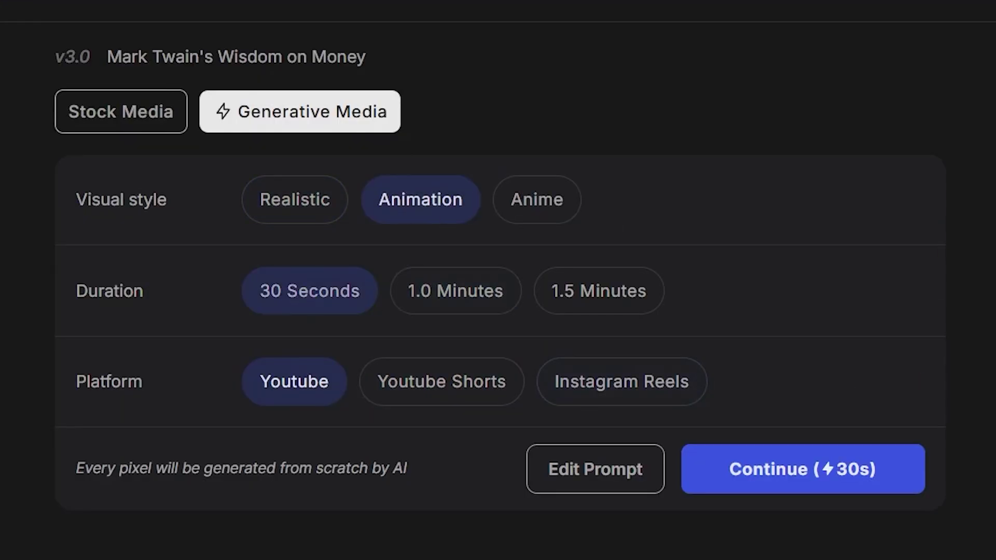
{"action": "left_click", "coordinate": [440, 387]}
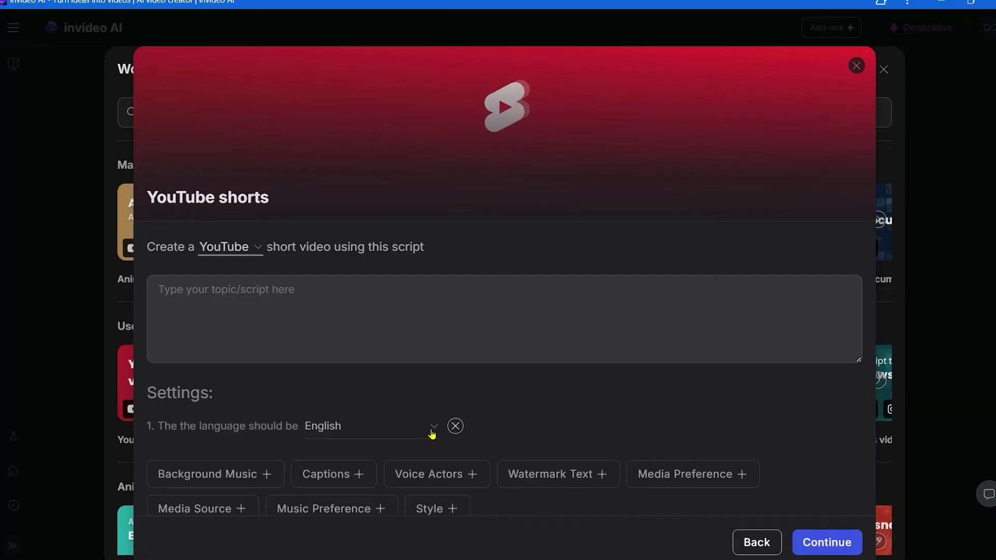
Step: Browse the languages offered by the YouTube Shorts preset
{"action": "left_click", "coordinate": [432, 434]}
{"action": "scroll", "coordinate": [416, 386], "scroll_direction": "down", "scroll_amount": 1}
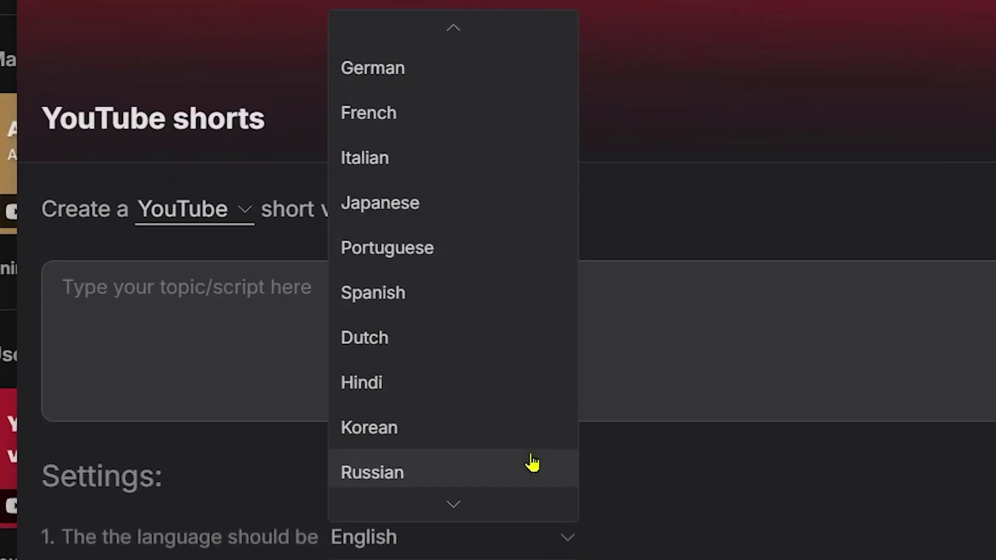
{"action": "scroll", "coordinate": [411, 386], "scroll_direction": "down", "scroll_amount": 3}
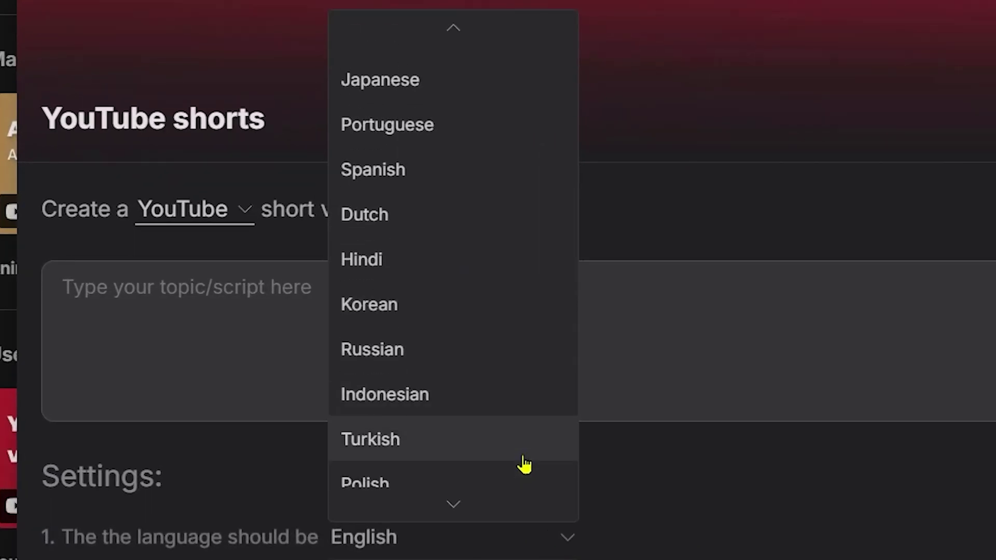
{"action": "scroll", "coordinate": [524, 465], "scroll_direction": "down", "scroll_amount": 4}
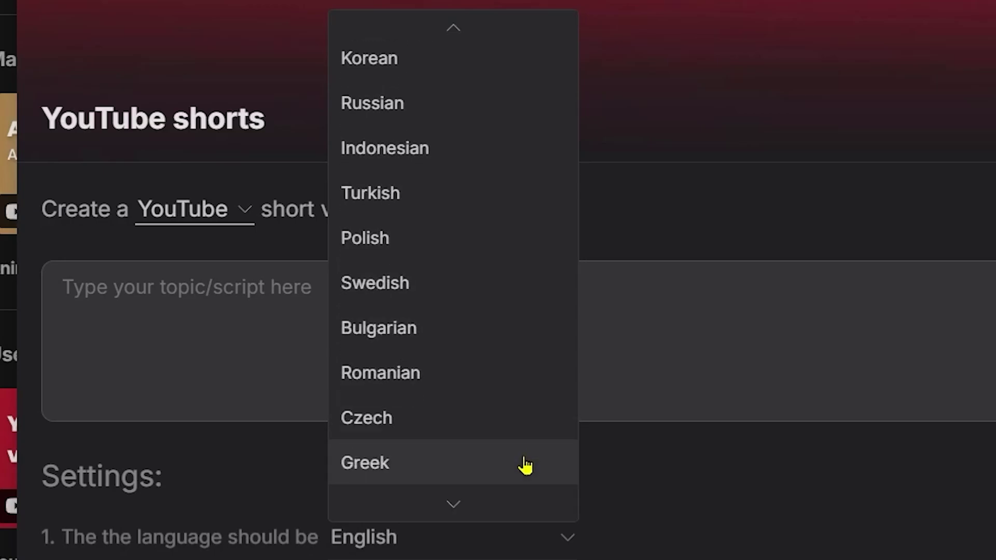
{"action": "scroll", "coordinate": [524, 466], "scroll_direction": "down", "scroll_amount": 5}
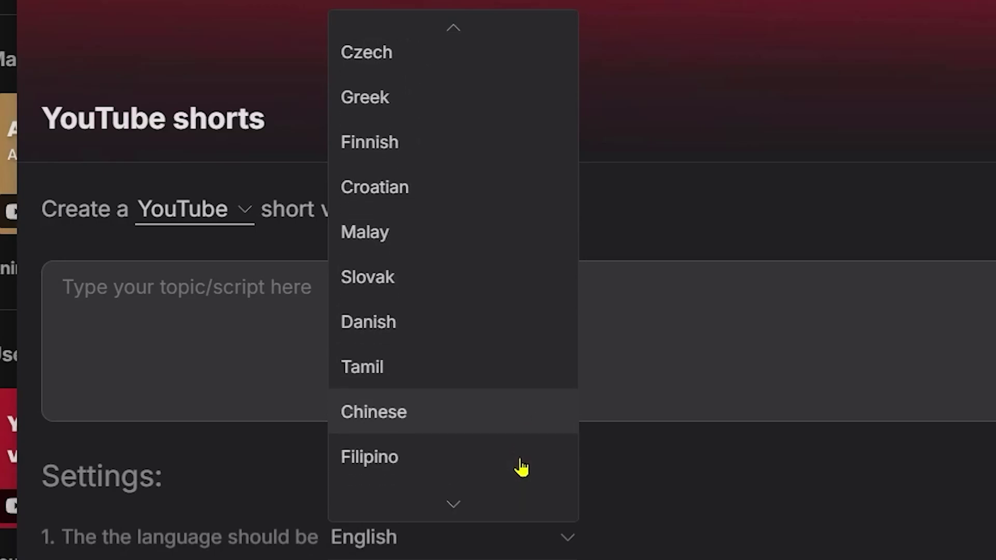
{"action": "scroll", "coordinate": [526, 471], "scroll_direction": "down", "scroll_amount": 4}
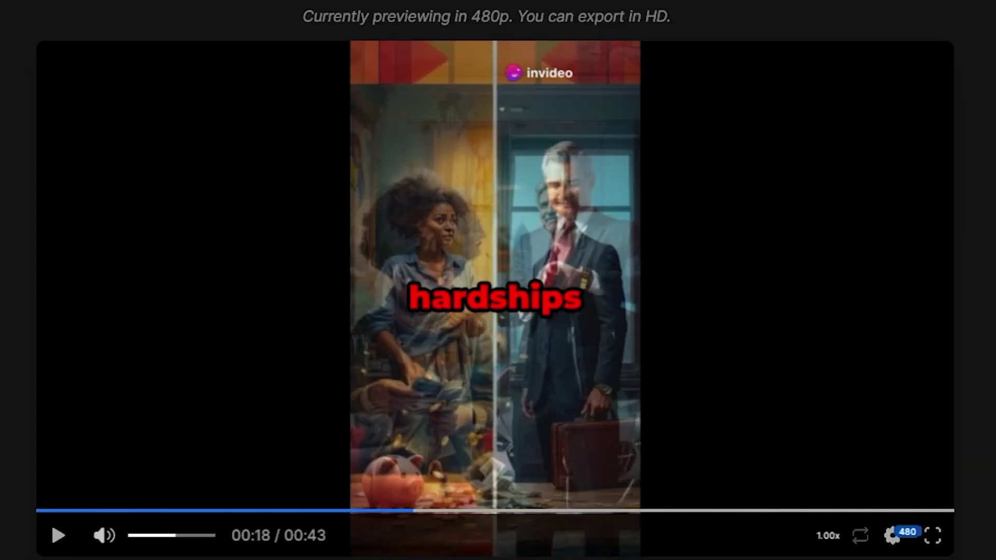
Step: Play the suited-man video and view its settings and subtitle preset styles
{"action": "left_click", "coordinate": [59, 535]}
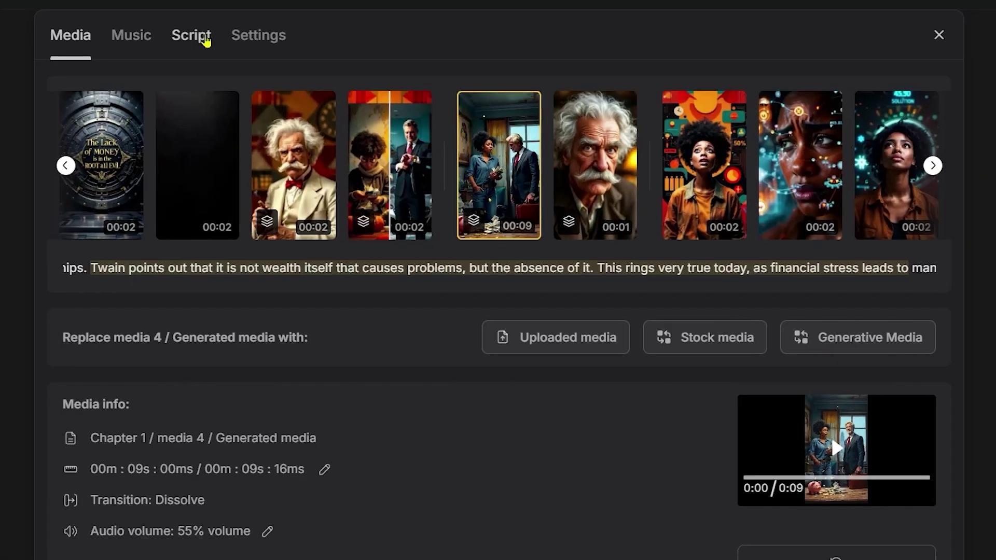
{"action": "left_click", "coordinate": [258, 33]}
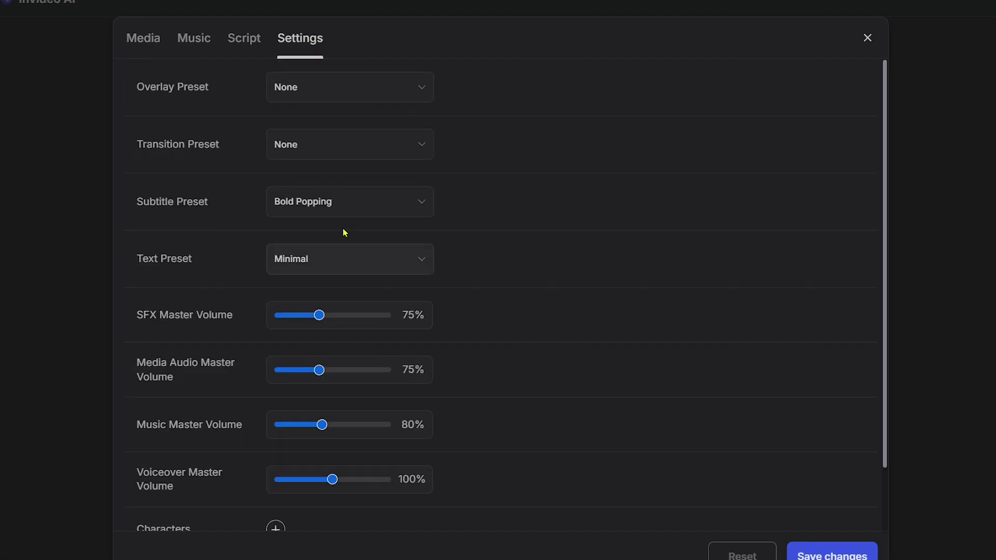
{"action": "left_click", "coordinate": [344, 205]}
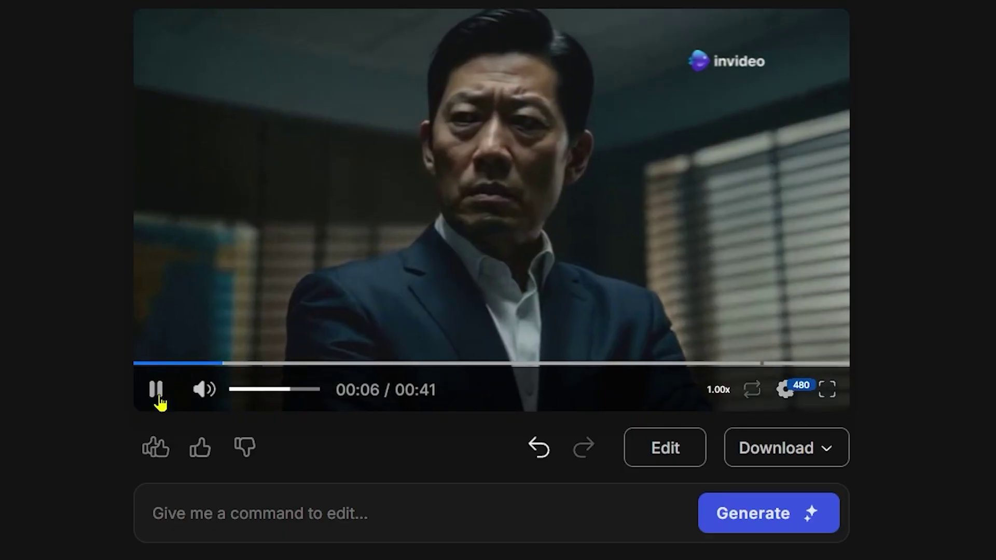
Step: Submit the aspect-ratio change command for the Global Threat video and play the result
{"action": "left_click", "coordinate": [158, 397]}
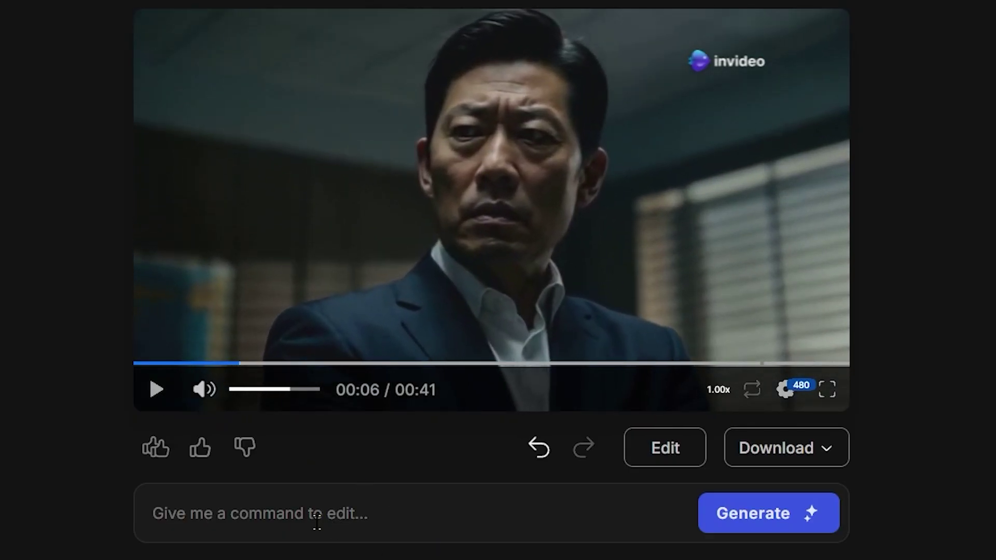
{"action": "type", "text": "Change the aspect ratio for YouTube Shorts"}
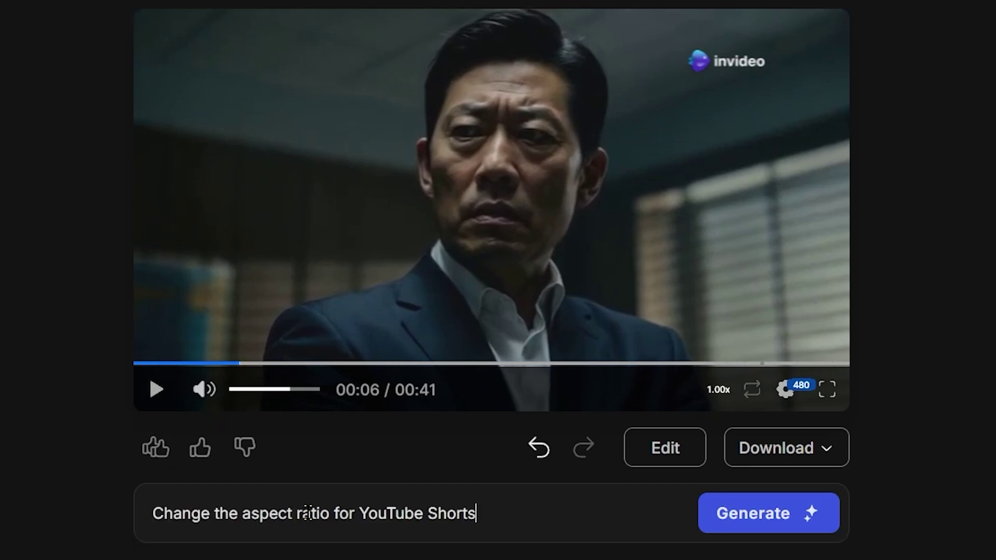
{"action": "key", "text": "Return"}
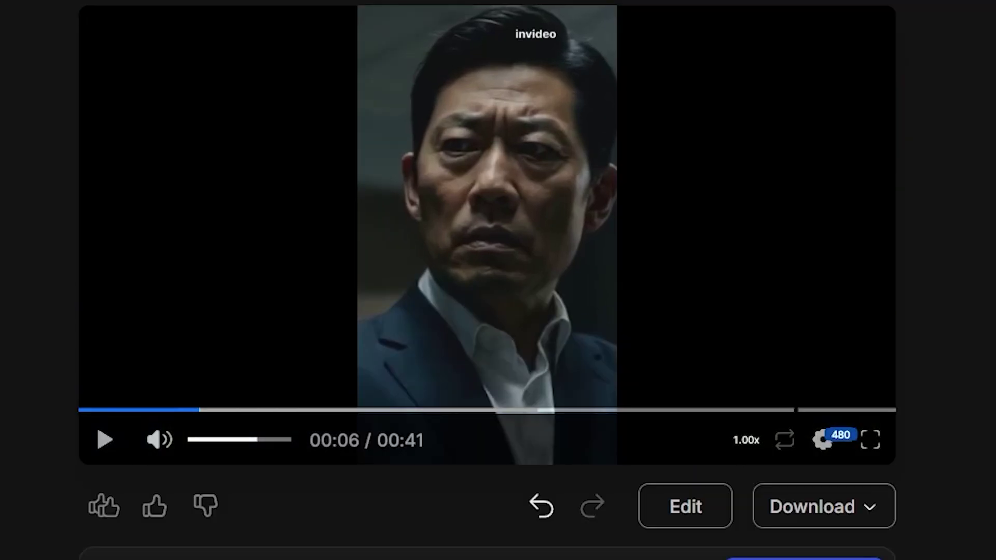
{"action": "left_click", "coordinate": [156, 390]}
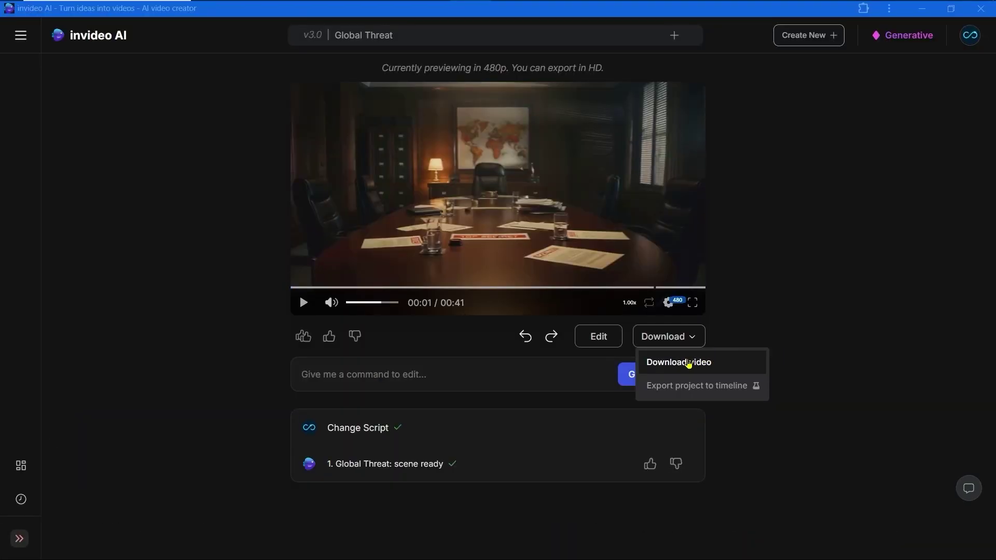
Step: Download the Global Threat video at 1080p and review its Private visibility options
{"action": "left_click", "coordinate": [689, 362]}
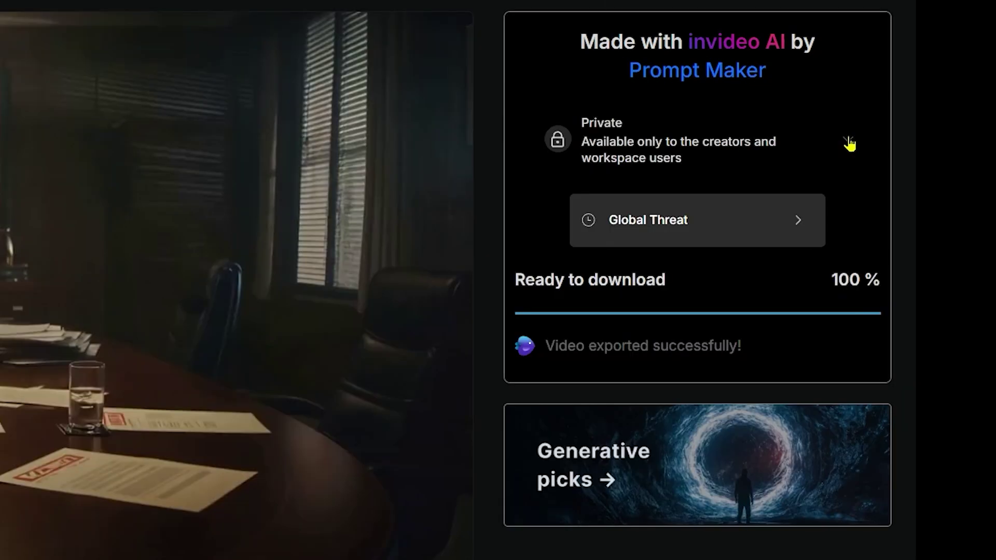
{"action": "left_click", "coordinate": [847, 143]}
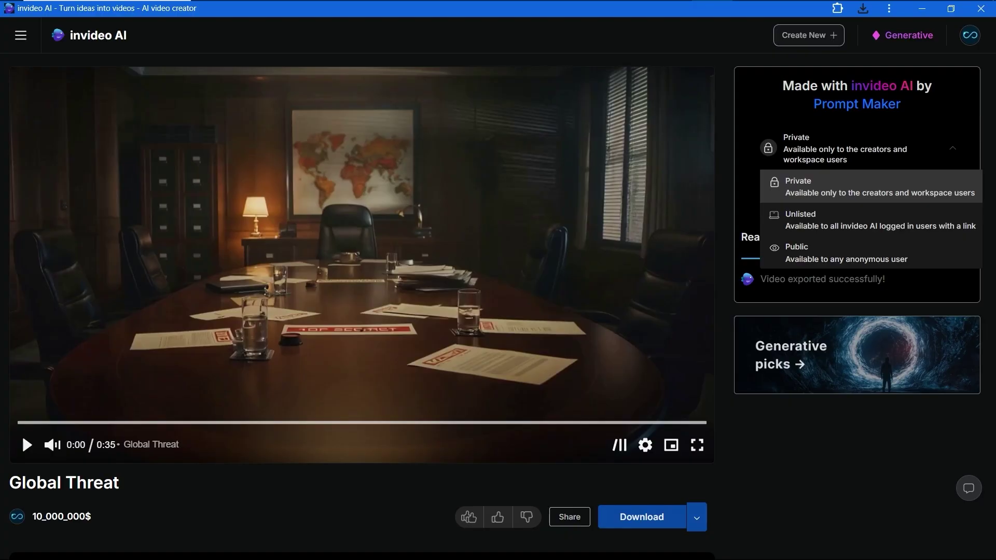
Step: Confirm in workspace settings that default export visibility is Private
{"action": "left_click", "coordinate": [970, 35]}
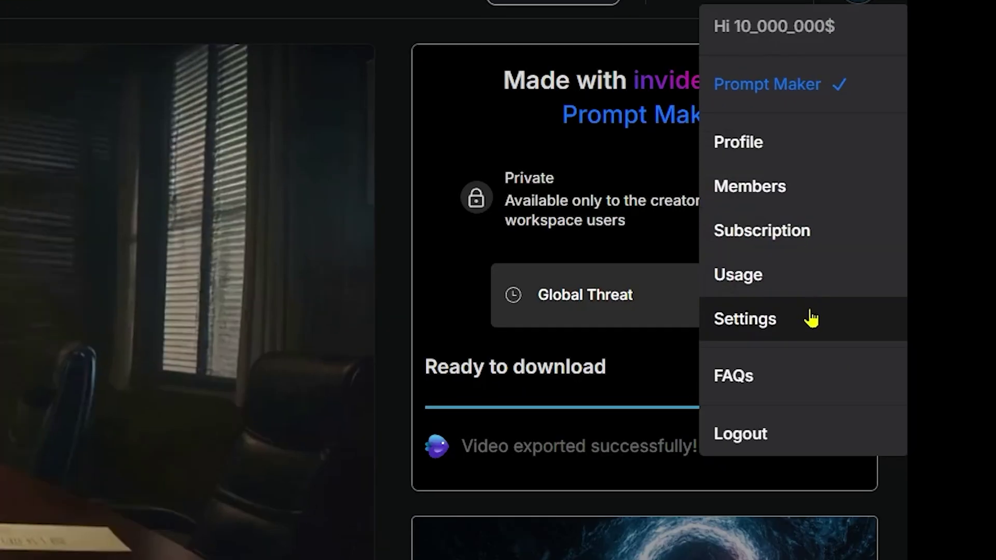
{"action": "left_click", "coordinate": [945, 211]}
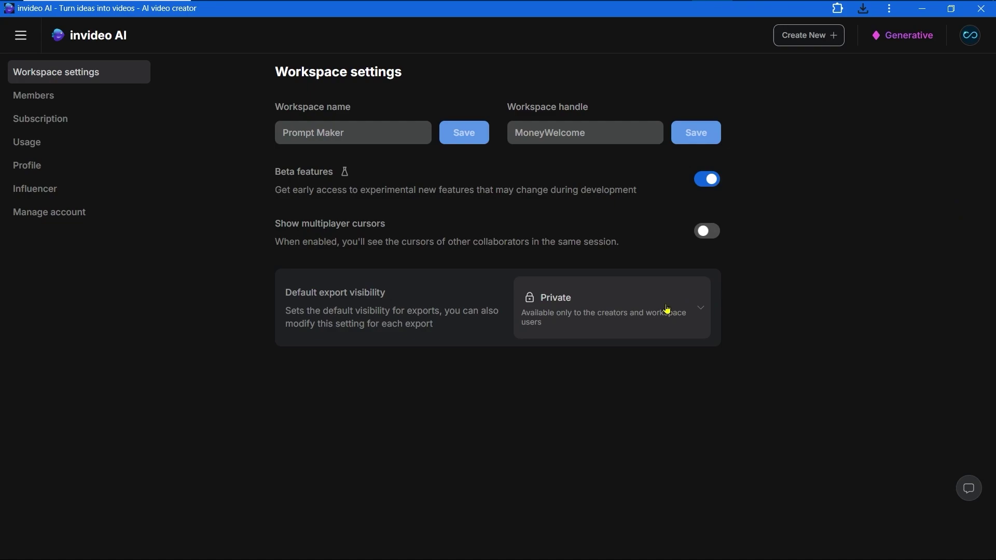
{"action": "left_click", "coordinate": [699, 317]}
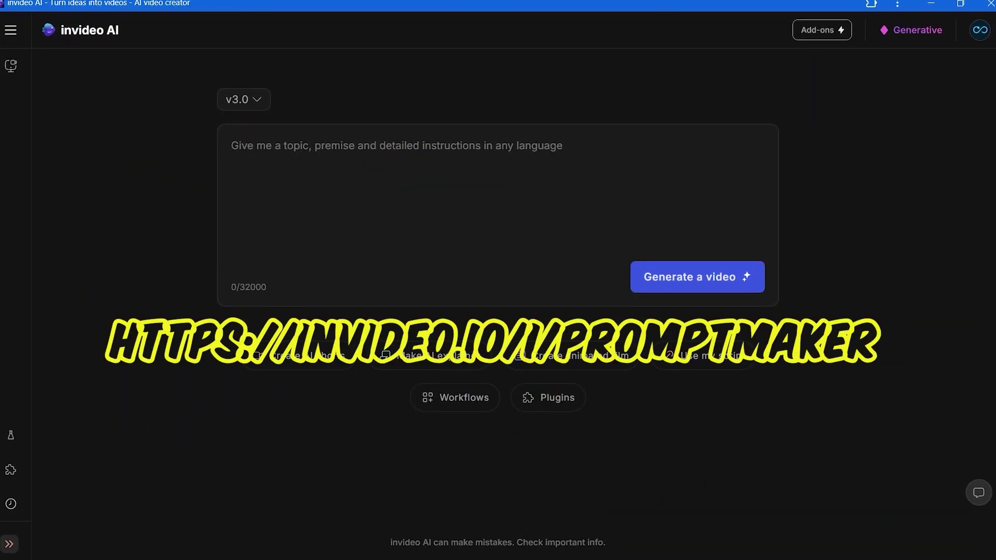
Step: Show yearly pricing: Plus $20, Max $48, Generative $96 per month
{"action": "left_click", "coordinate": [916, 30]}
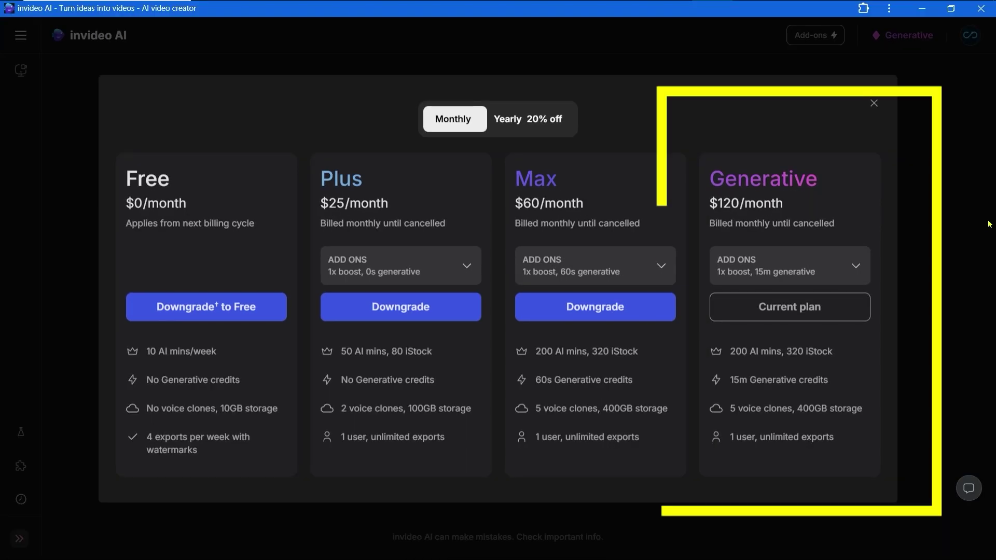
{"action": "left_click", "coordinate": [543, 118]}
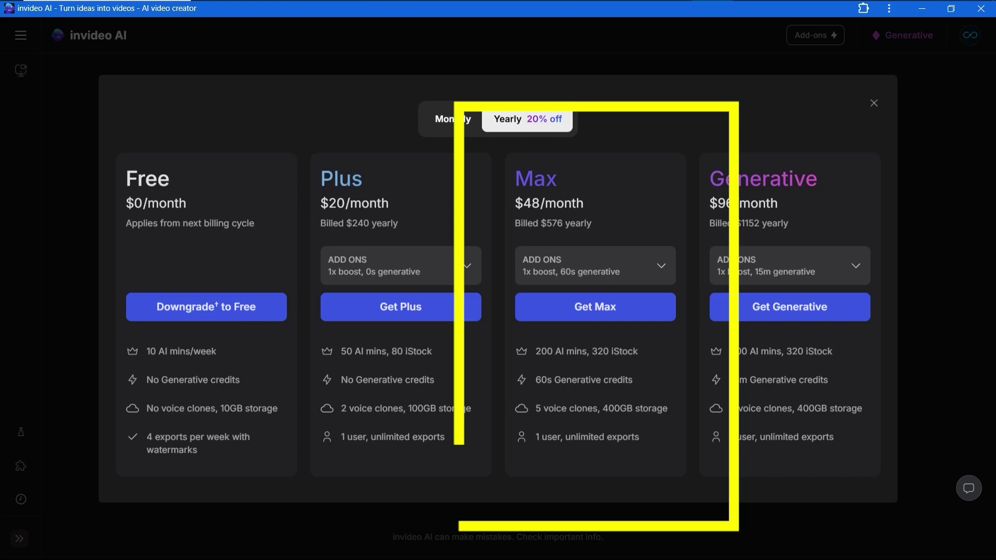